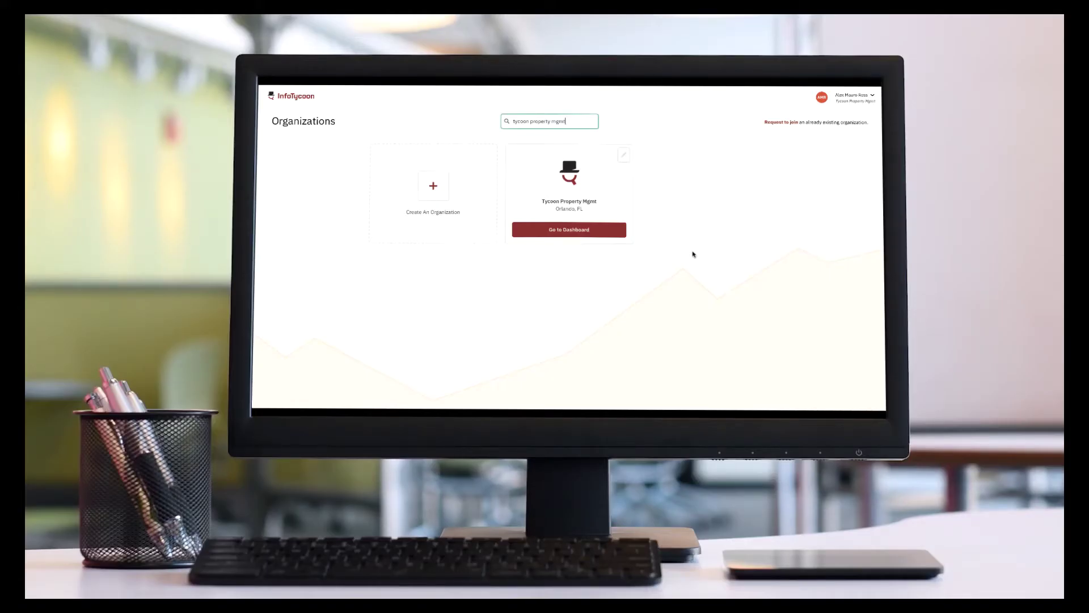
Step: Open the Tycoon Property Mgmt dashboard and go to its empty Lease File Audits page
click(597, 232)
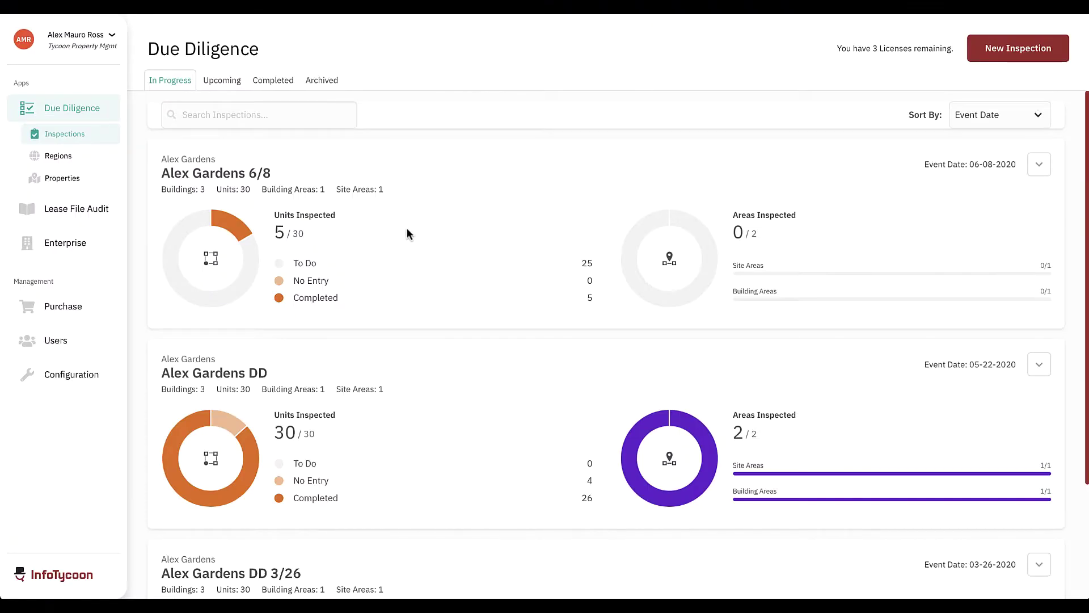
click(100, 211)
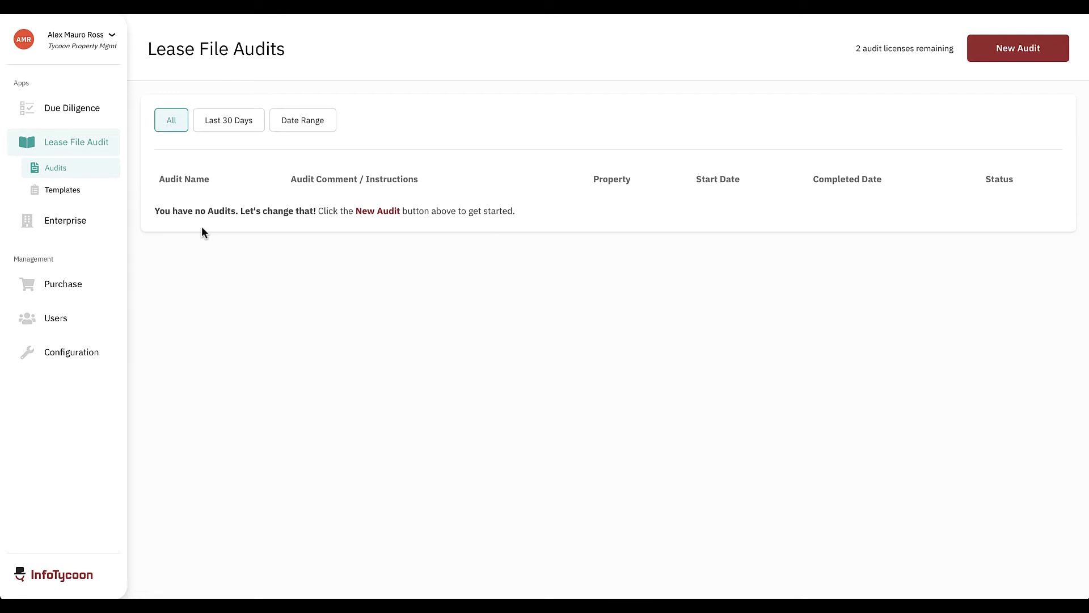
Step: Start a new audit template based on the InfoTycoon LFA Best Practice template
click(76, 193)
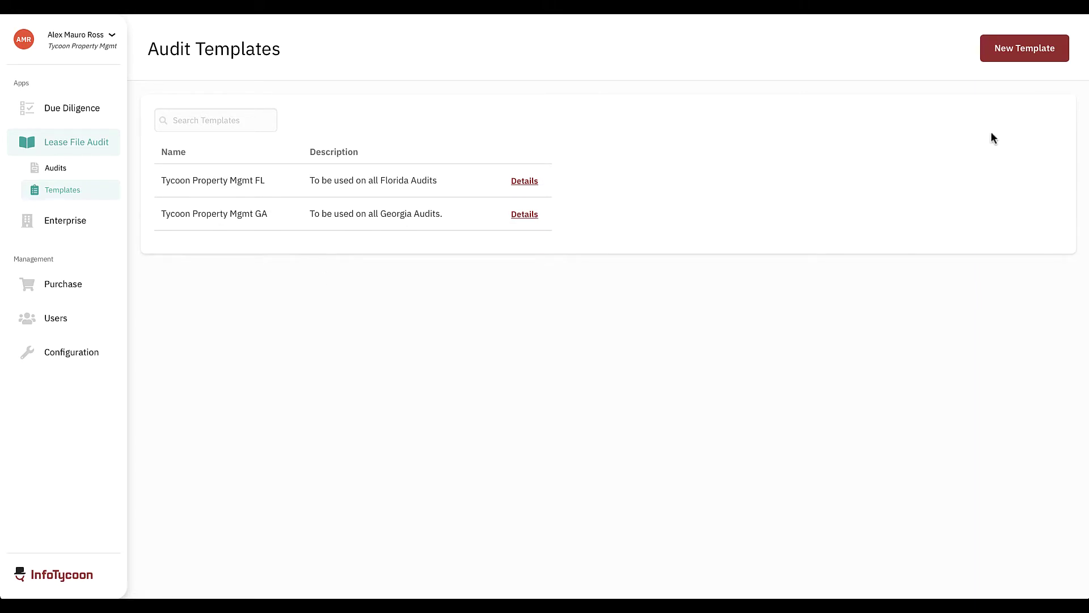
click(1035, 53)
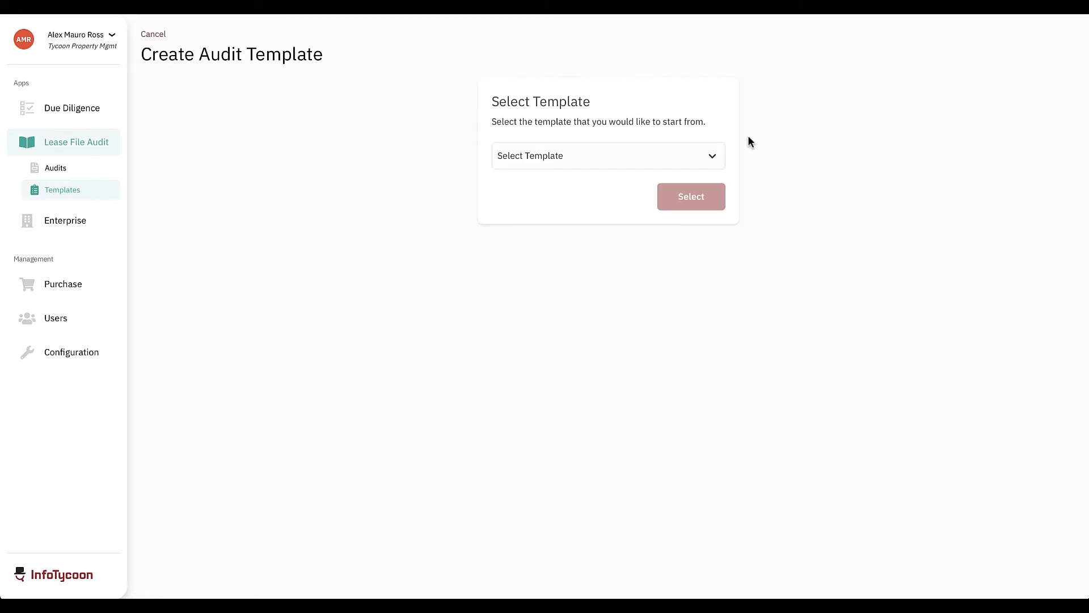
click(675, 156)
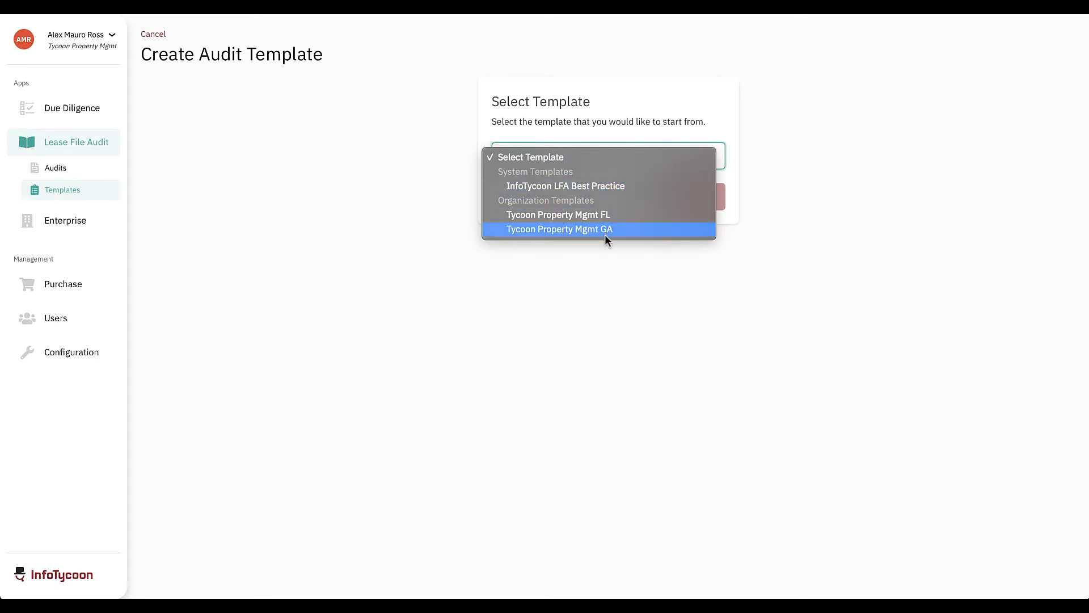
click(597, 183)
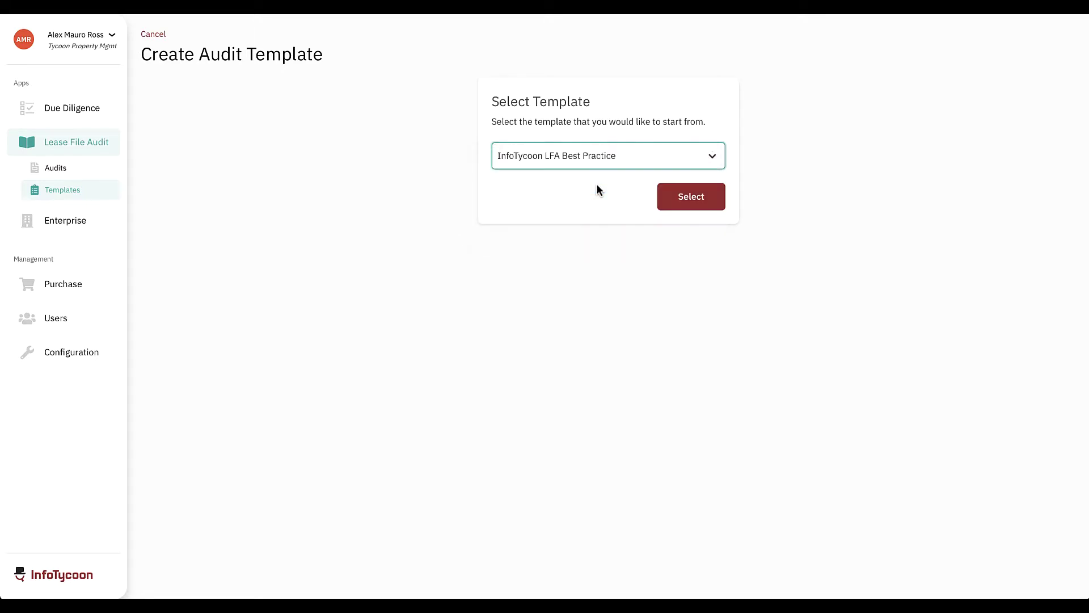
Step: Name the template 'Tycoon Property Mgmt TX Template' and describe it 'To be used on Texas properties'
click(700, 203)
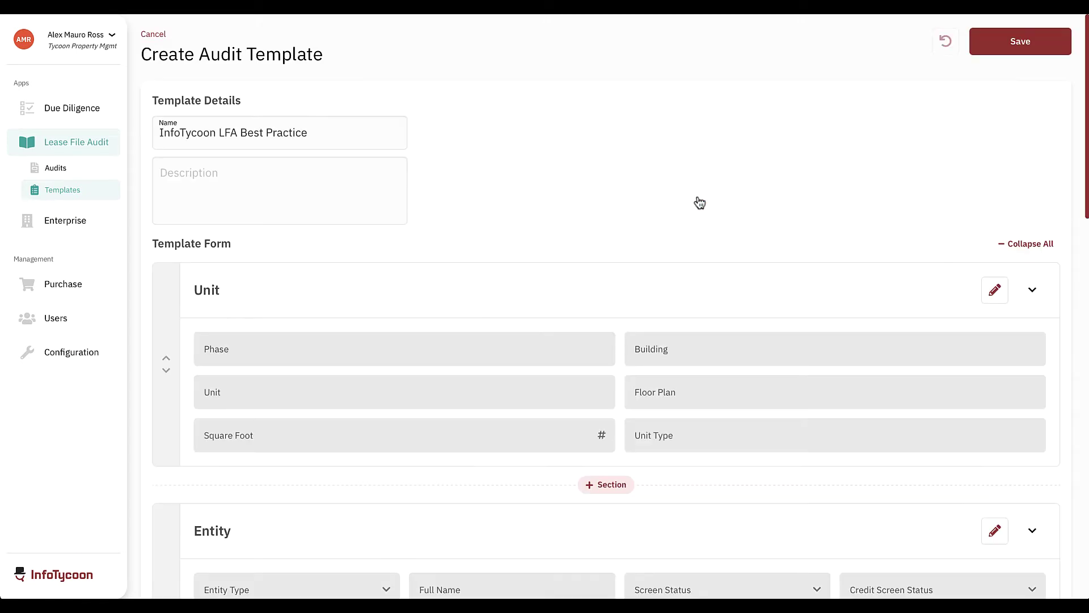
click(290, 127)
triple_click(289, 127)
text(Tycoon Property Mgmt TX Template)
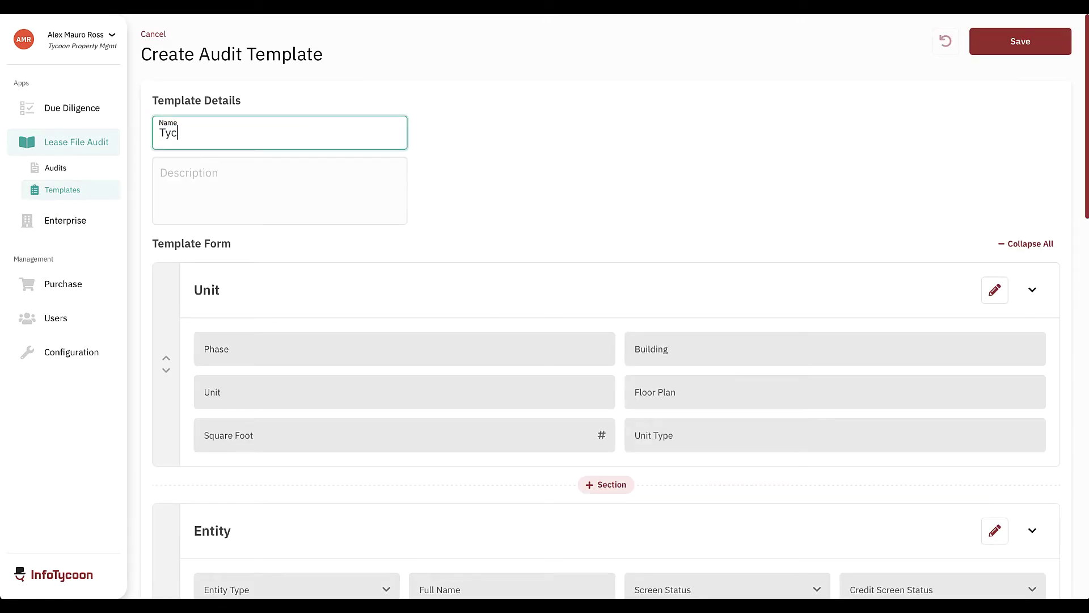
click(267, 178)
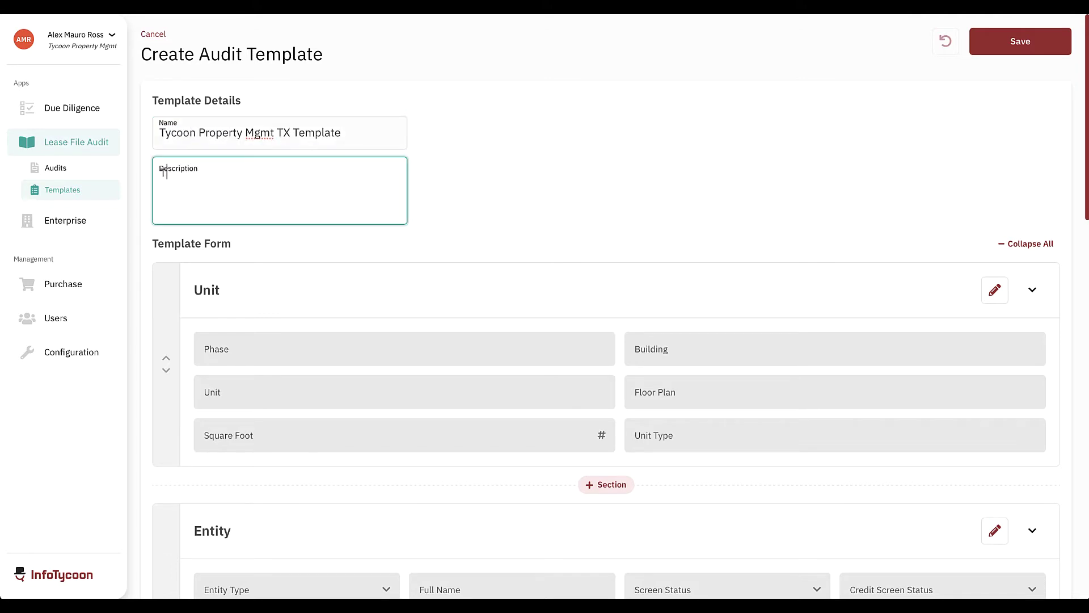
text(To be used on Texas properties)
scroll(513, 205, down, 3)
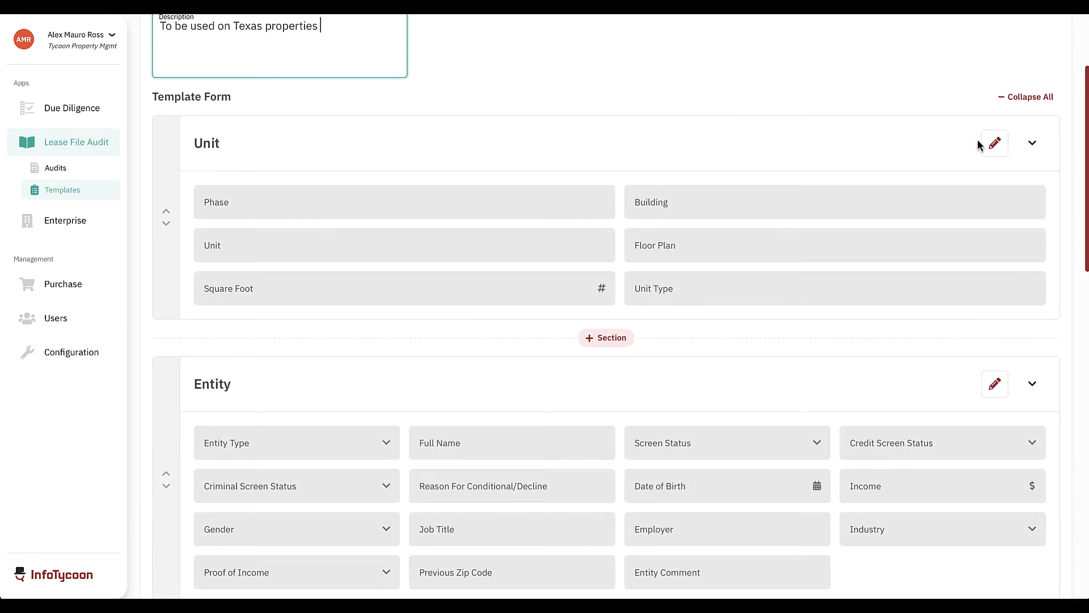
Step: Regroup Unit fields into Phase/Building/Unit and Floor Plan/Unit Type/Square Foot, deleting the emptied group
click(995, 143)
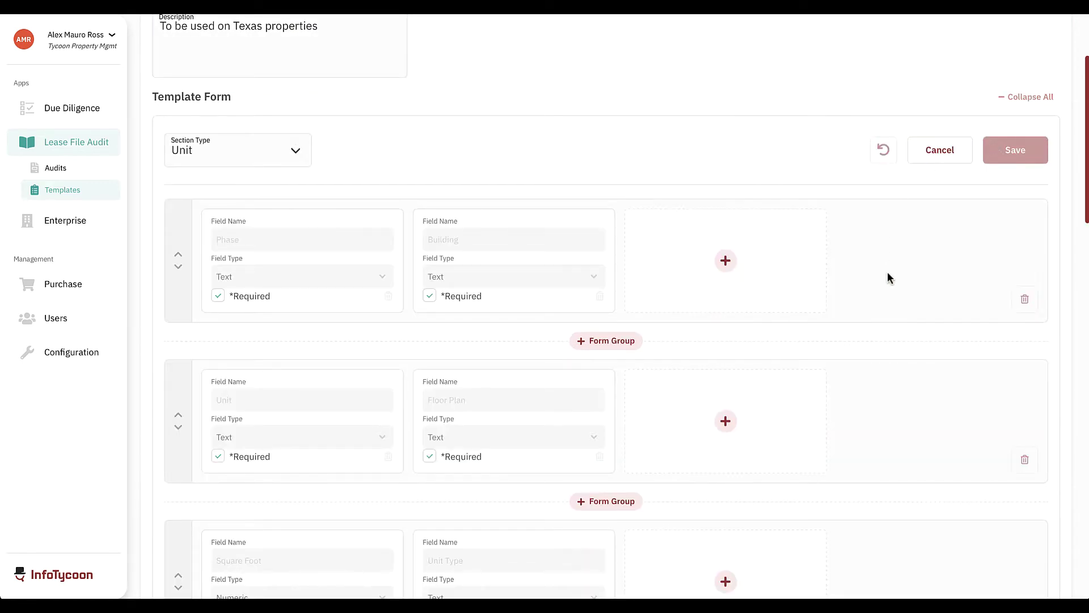
scroll(887, 271, down, 1)
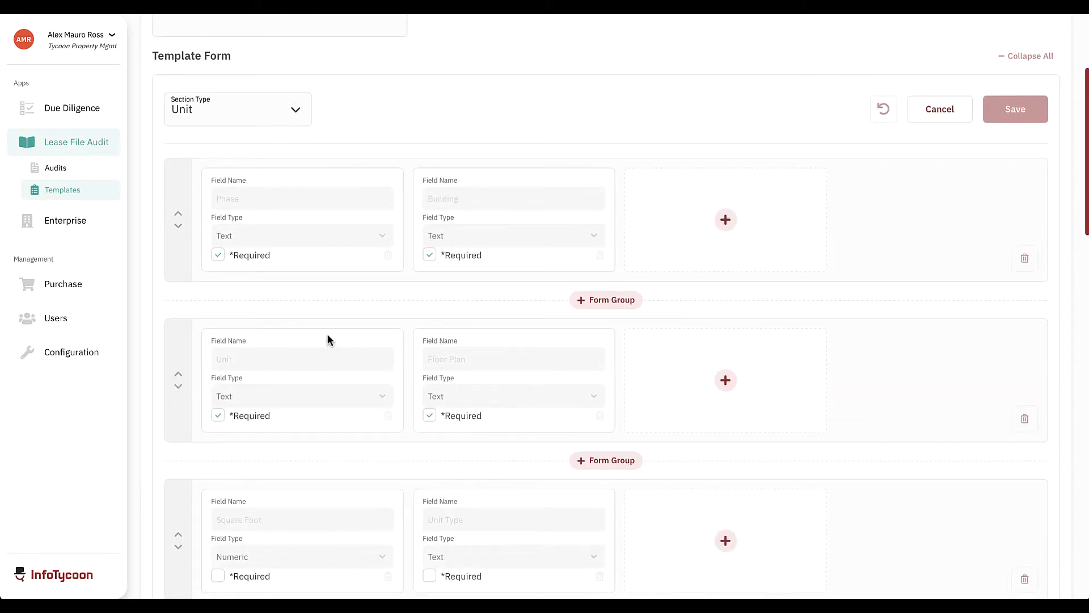
drag(328, 335, 753, 192)
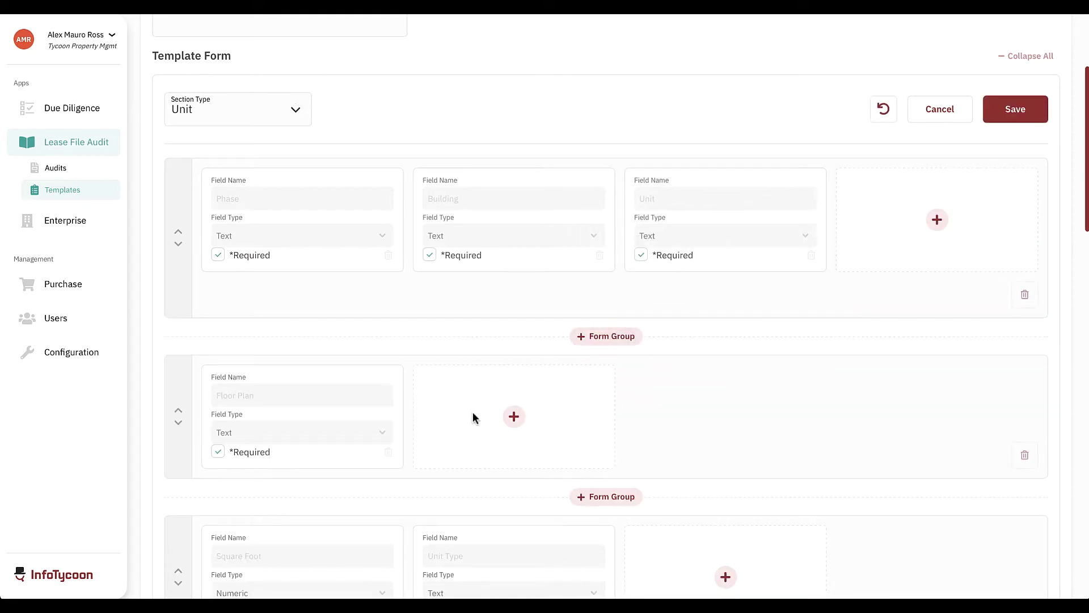
scroll(472, 411, down, 2)
drag(321, 420, 529, 284)
drag(265, 420, 732, 284)
scroll(1024, 535, down, 1)
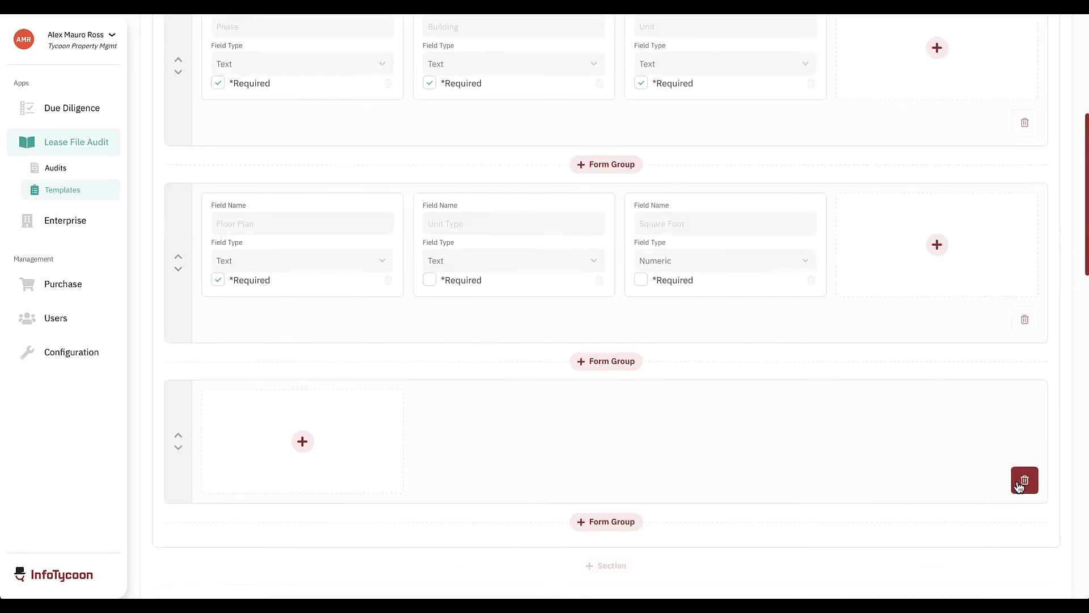
click(1024, 480)
scroll(996, 400, up, 3)
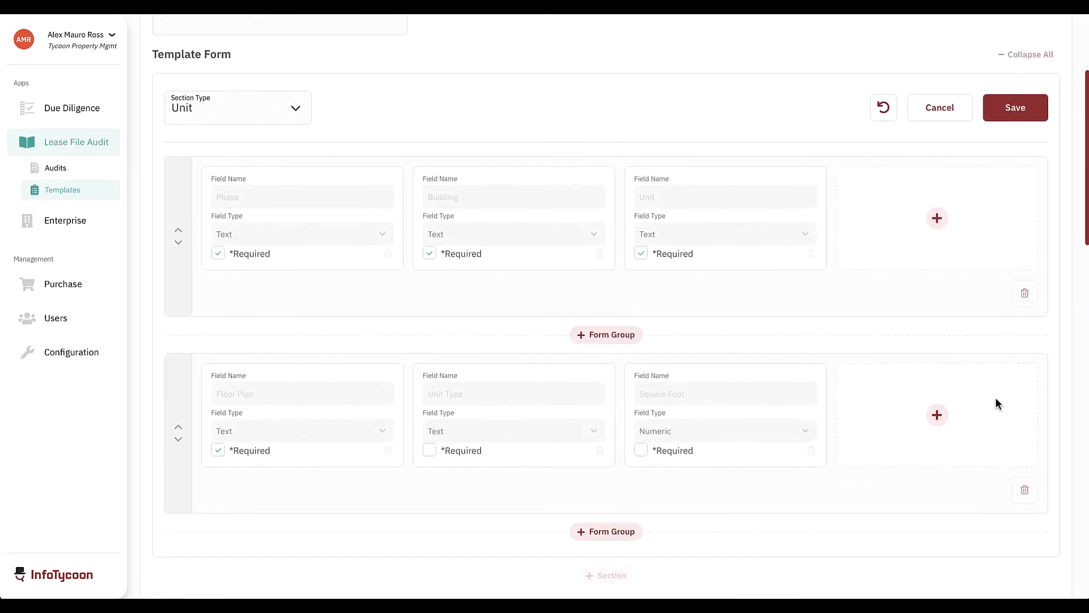
Step: Save the regrouped Unit section and open the Entity section for editing
click(1010, 109)
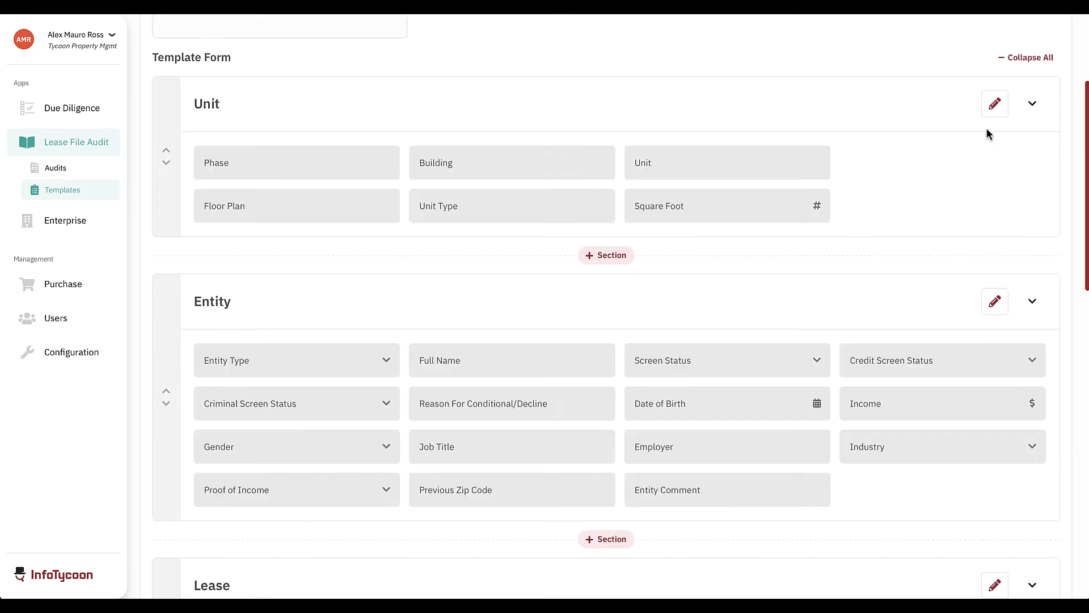
scroll(917, 226, down, 2)
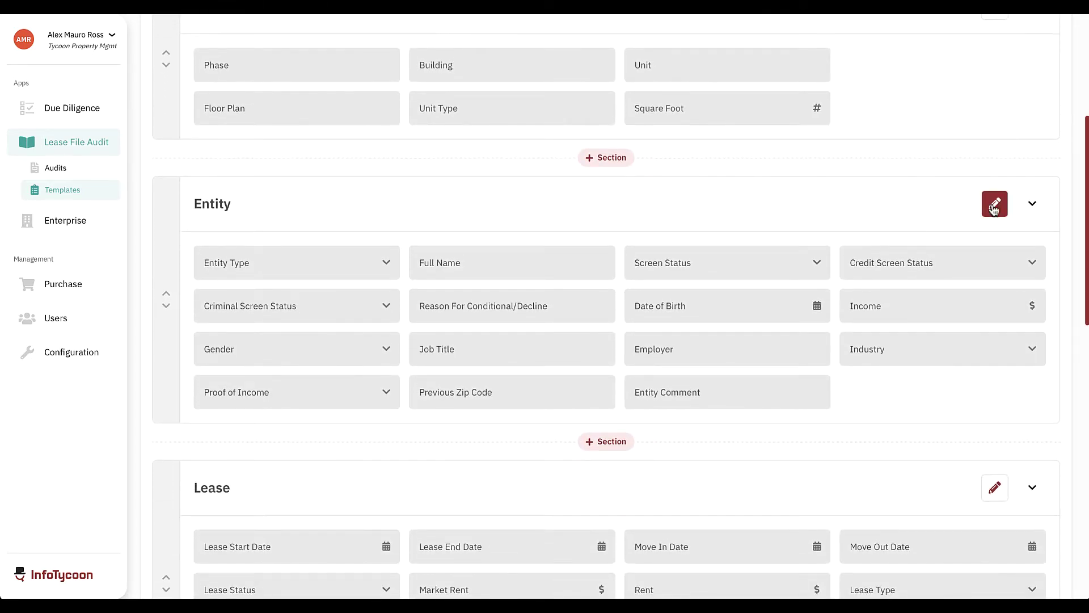
click(996, 206)
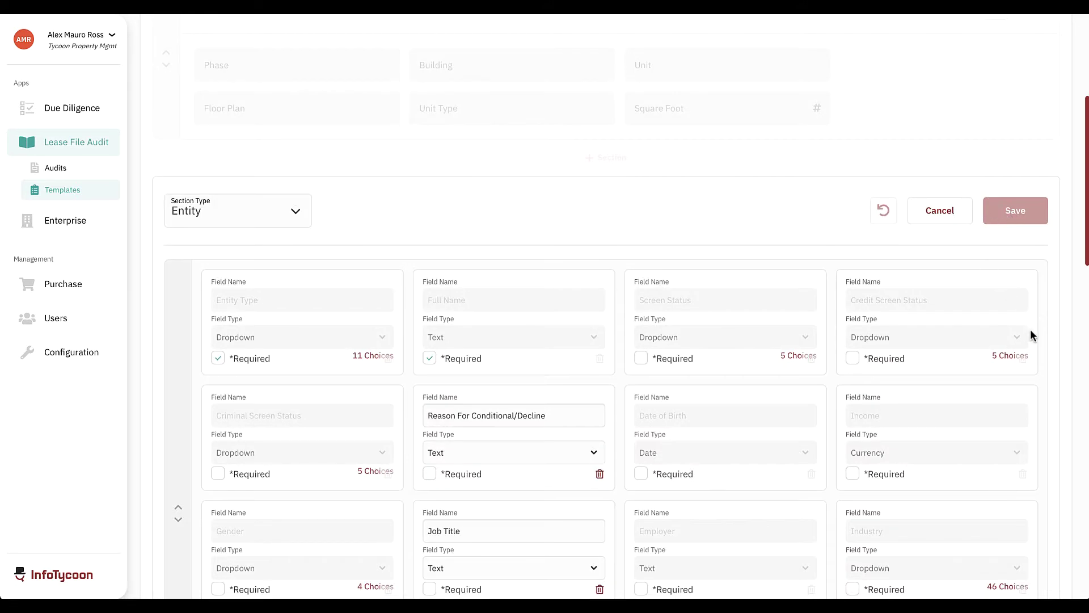
Step: Delete the Entity Comment field, then undo to restore it
scroll(1032, 335, down, 3)
scroll(1031, 335, down, 2)
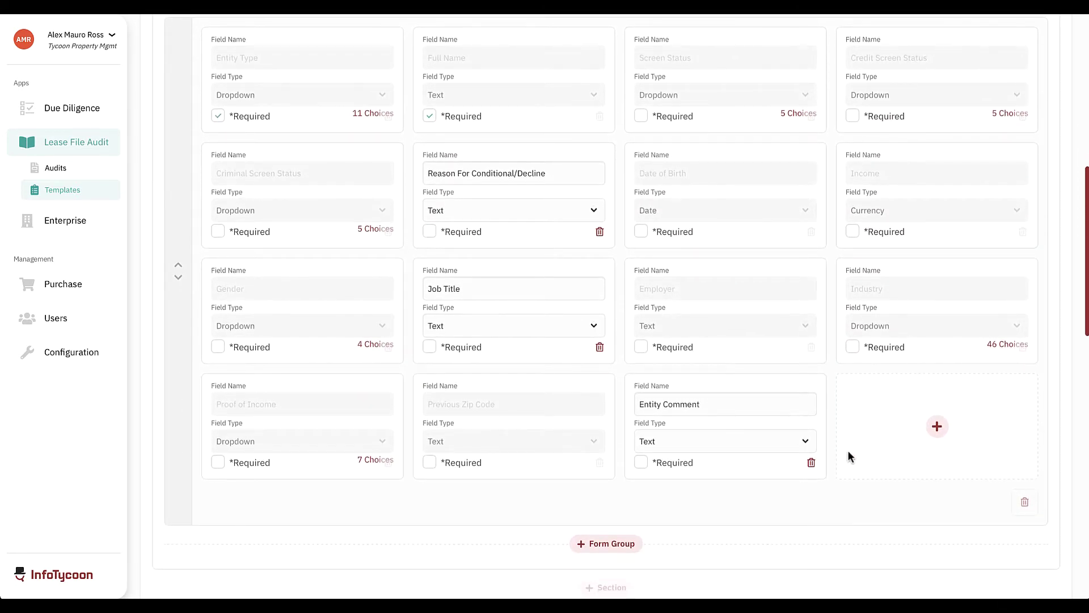
click(811, 462)
scroll(845, 411, up, 2)
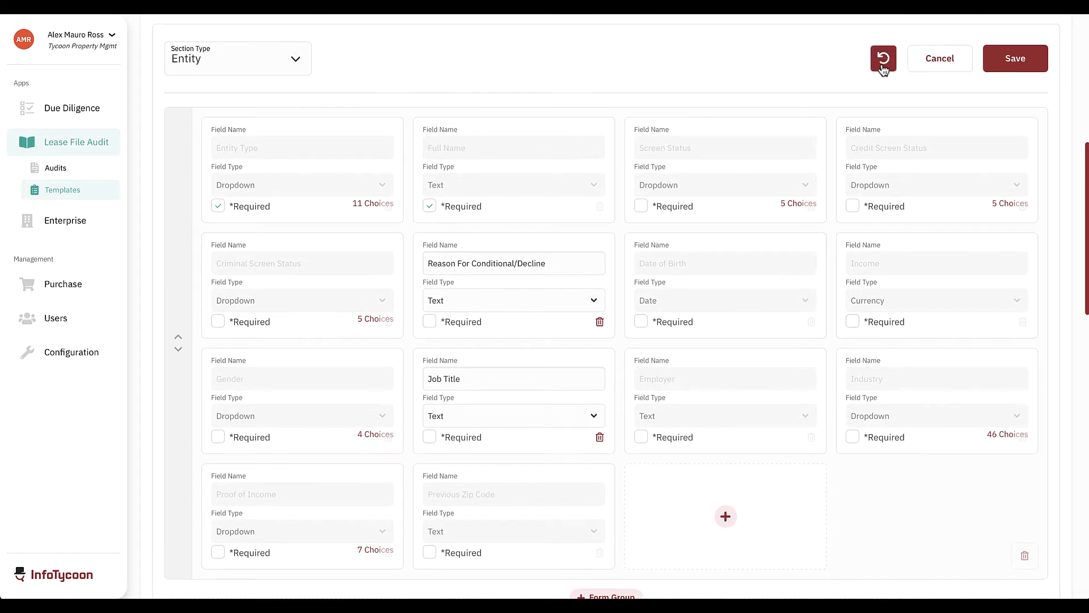
click(883, 62)
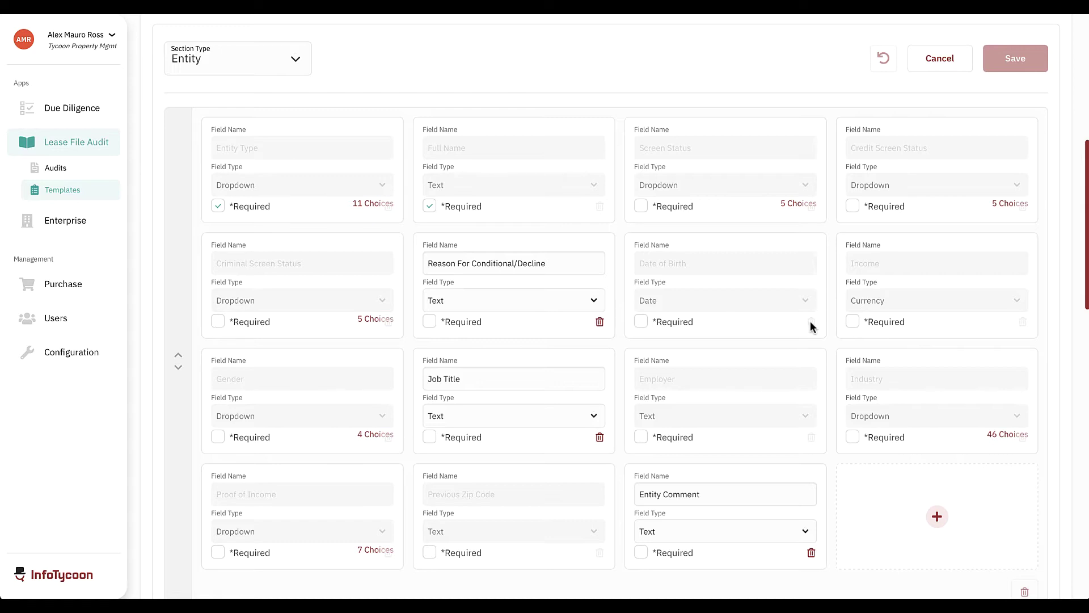
Step: Add a new entity field named 'Favorite Color'
scroll(639, 416, down, 1)
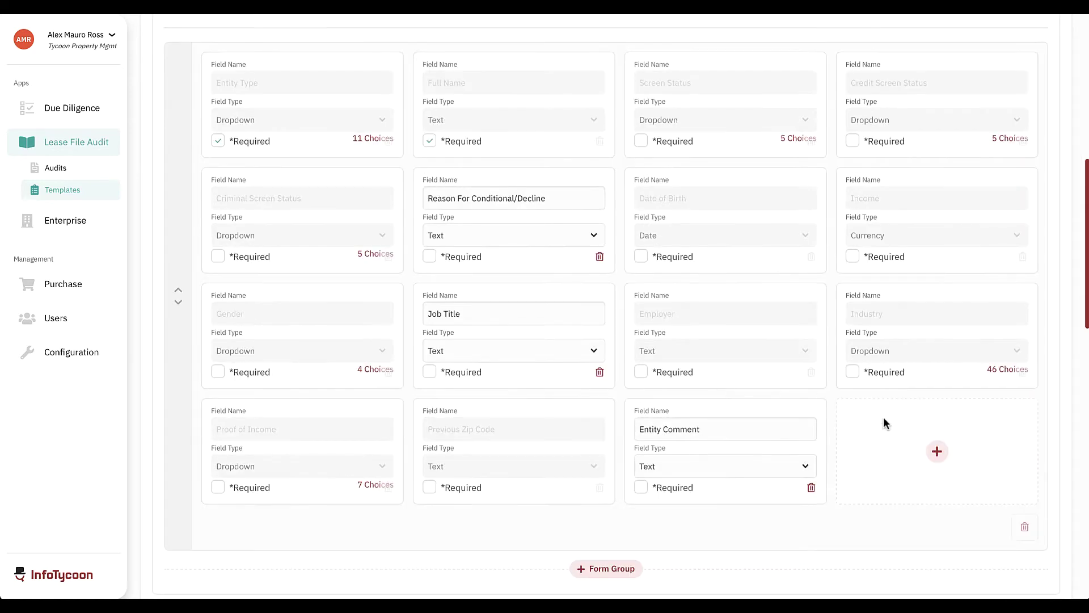
click(939, 451)
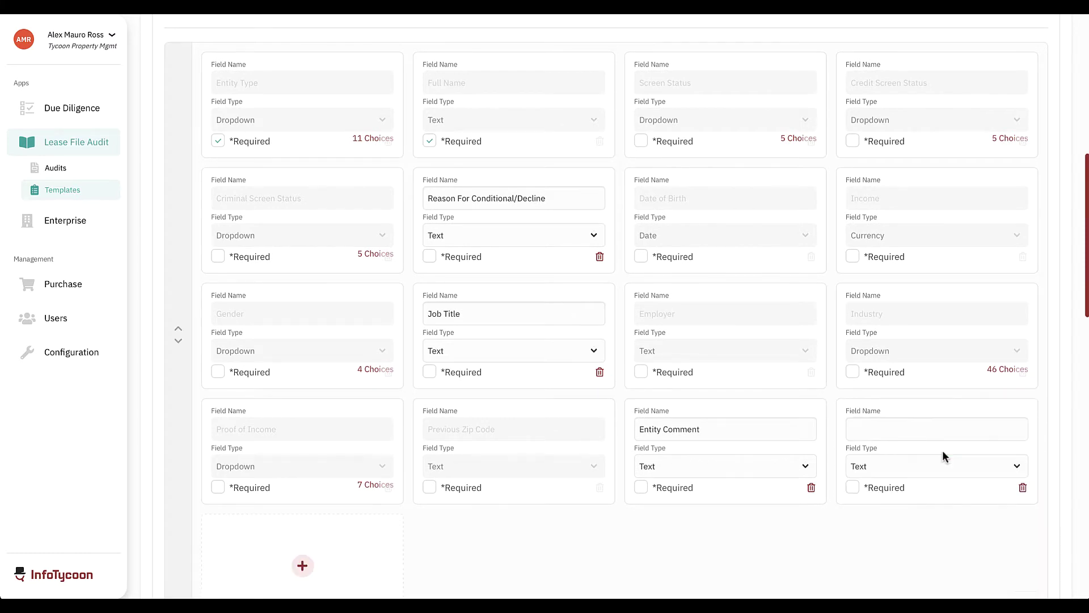
click(892, 430)
text(Favorite Co)
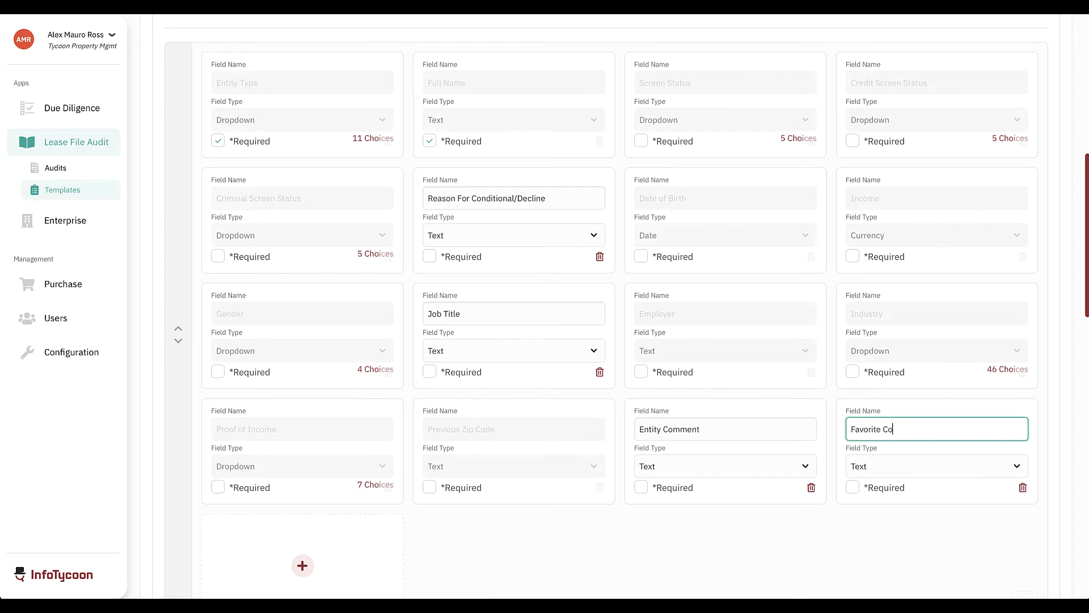
text(lor)
click(923, 467)
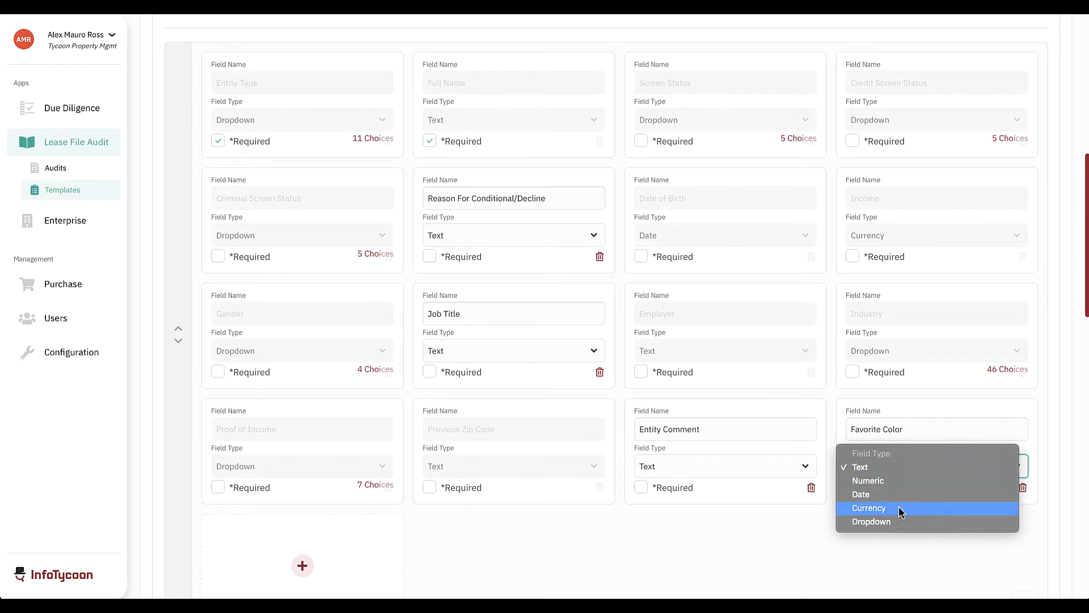
Step: Change Favorite Color to a Dropdown field with four empty choice rows
click(903, 520)
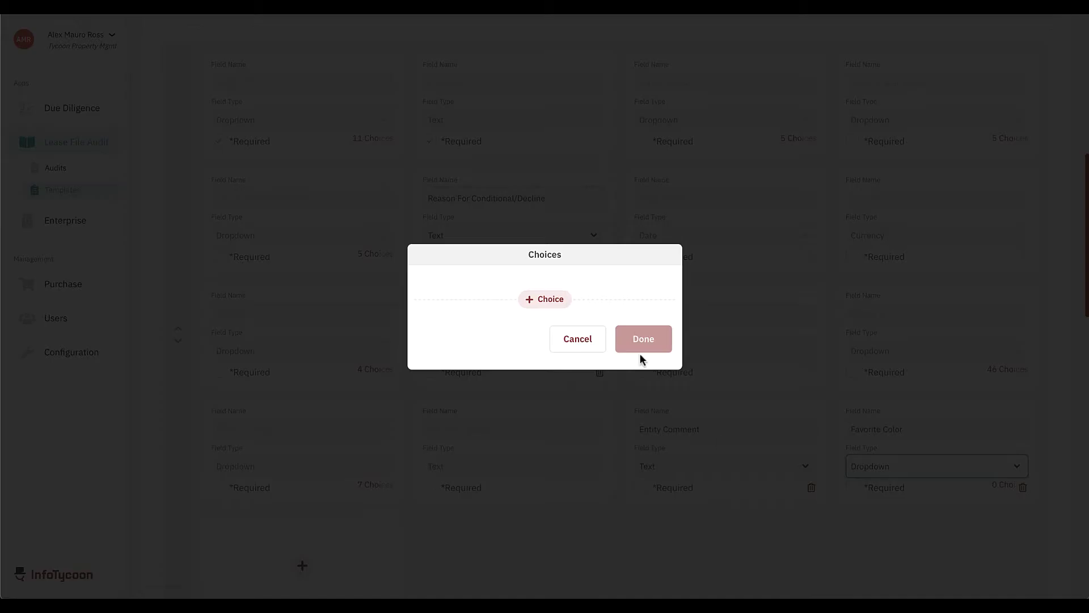
click(546, 302)
click(547, 325)
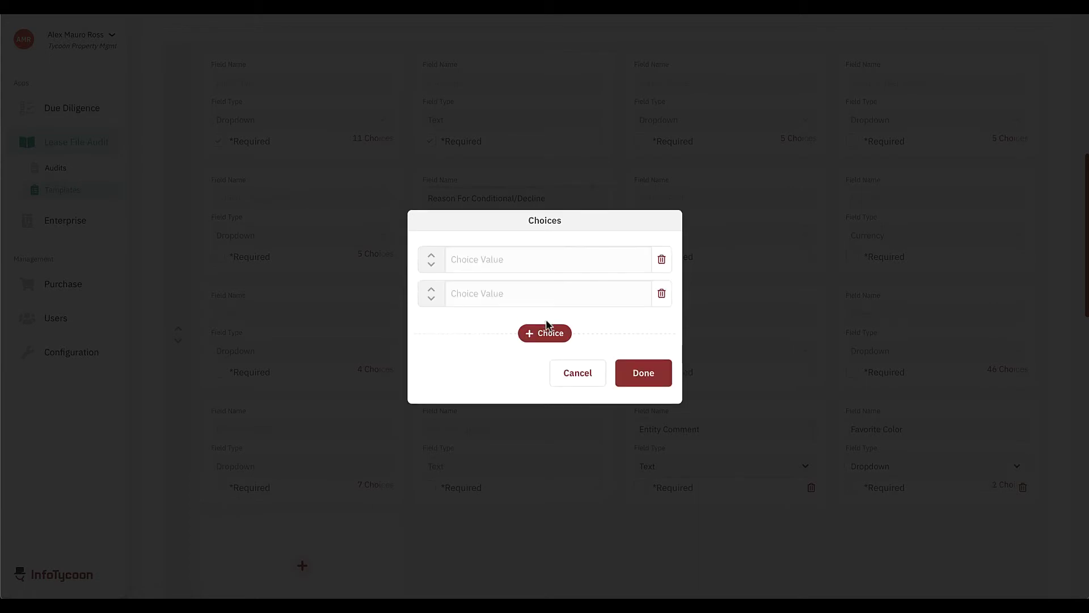
click(548, 334)
click(550, 352)
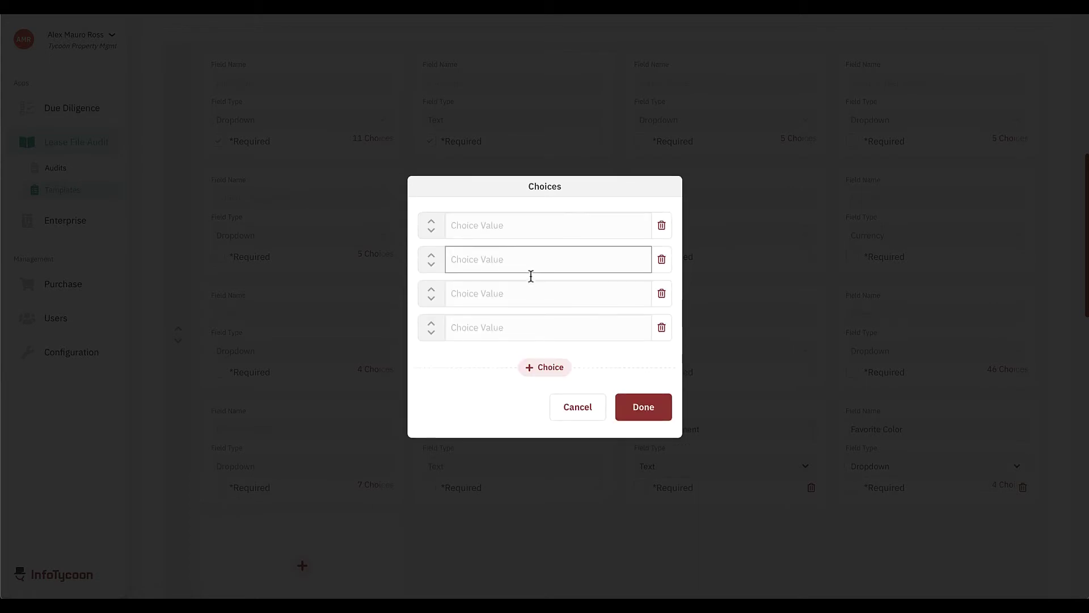
Step: Fill the choices with Red, Blue, Yellow and Green
click(515, 234)
text(Red)
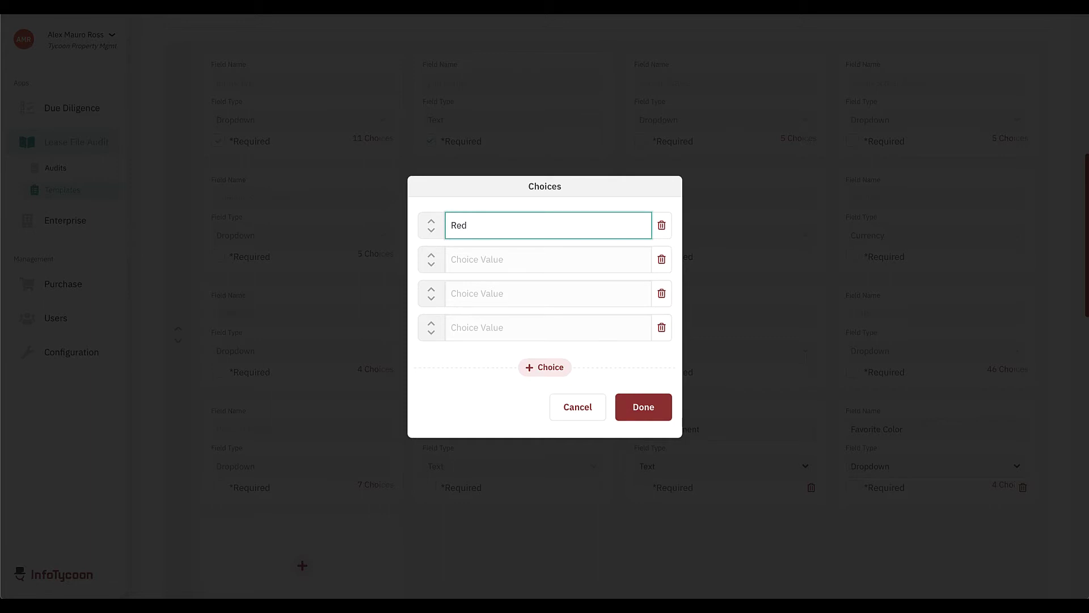
click(511, 259)
text(Blue)
click(511, 293)
text(Yellow)
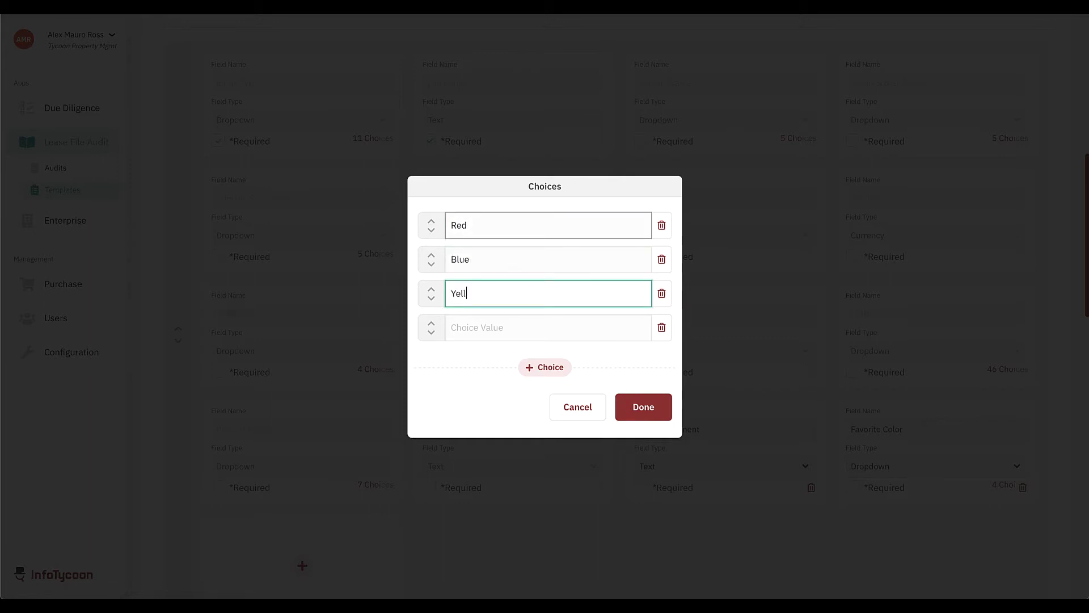
click(510, 327)
text(Green)
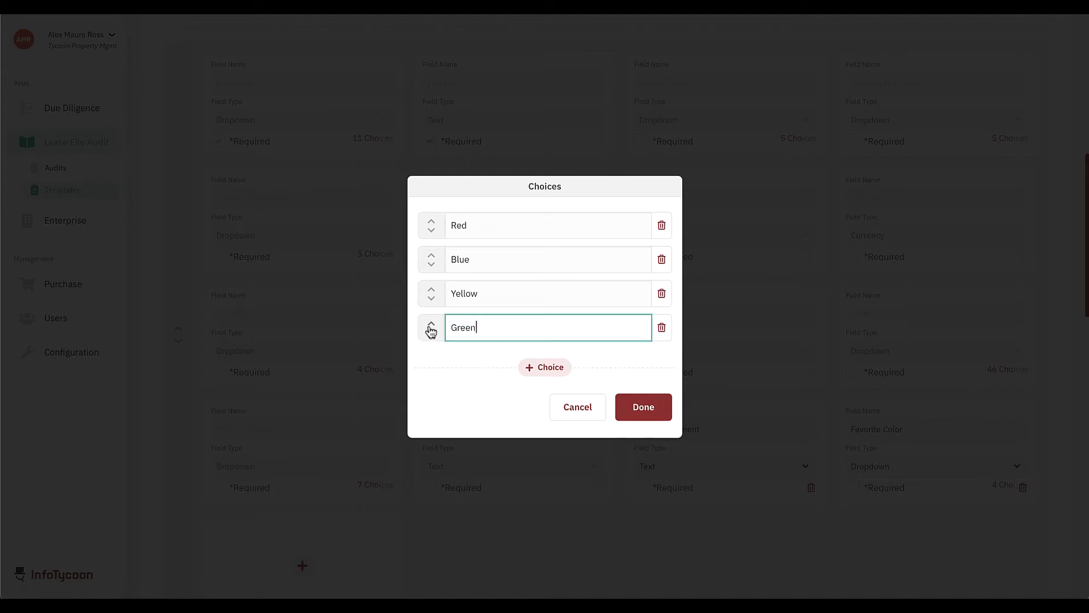
Step: Move Green above Blue and remove Yellow, leaving Red, Green, Blue
drag(430, 329, 429, 257)
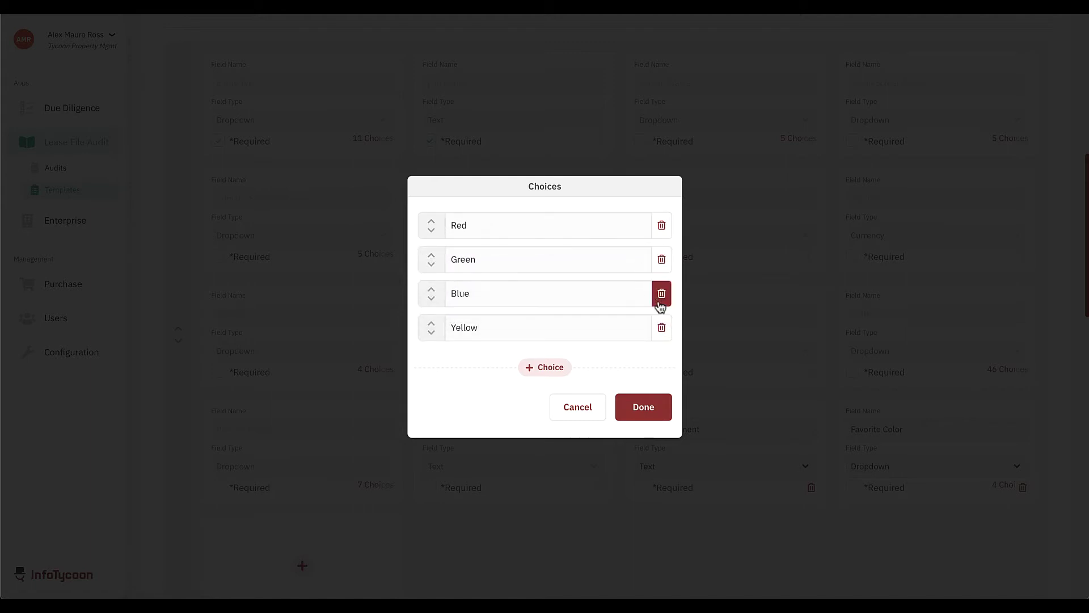
click(662, 329)
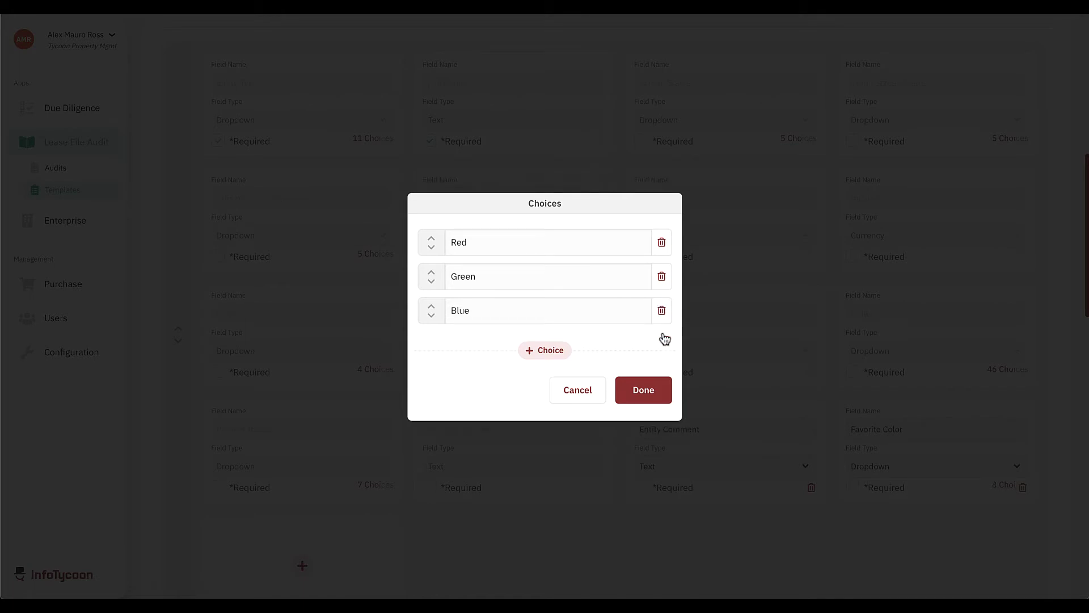
click(644, 390)
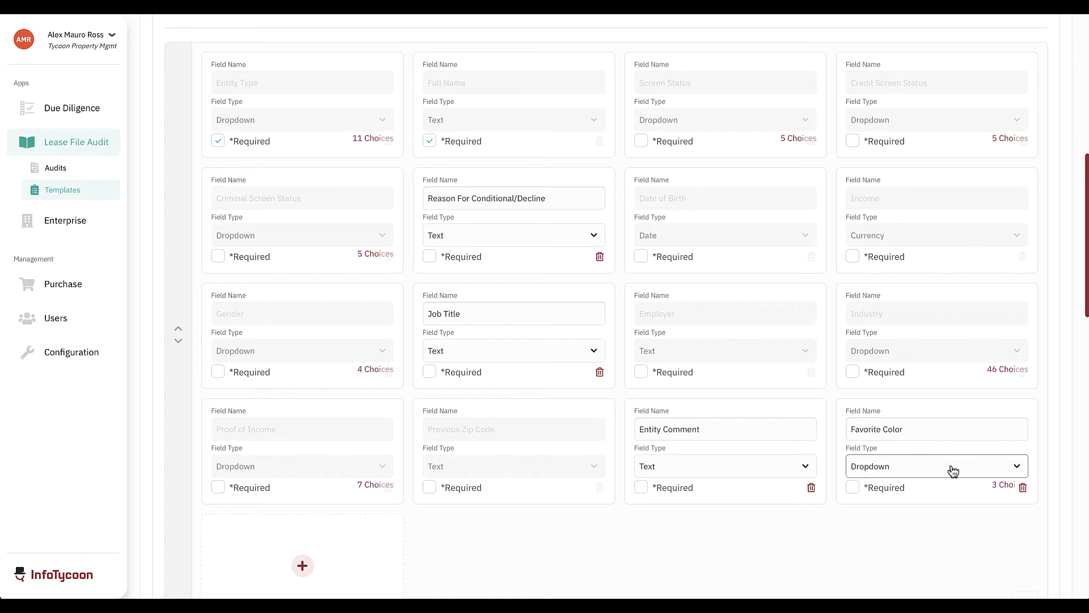
Step: Save the Entity section and review the template to confirm the Favorite Color dropdown appears
scroll(1053, 260, up, 3)
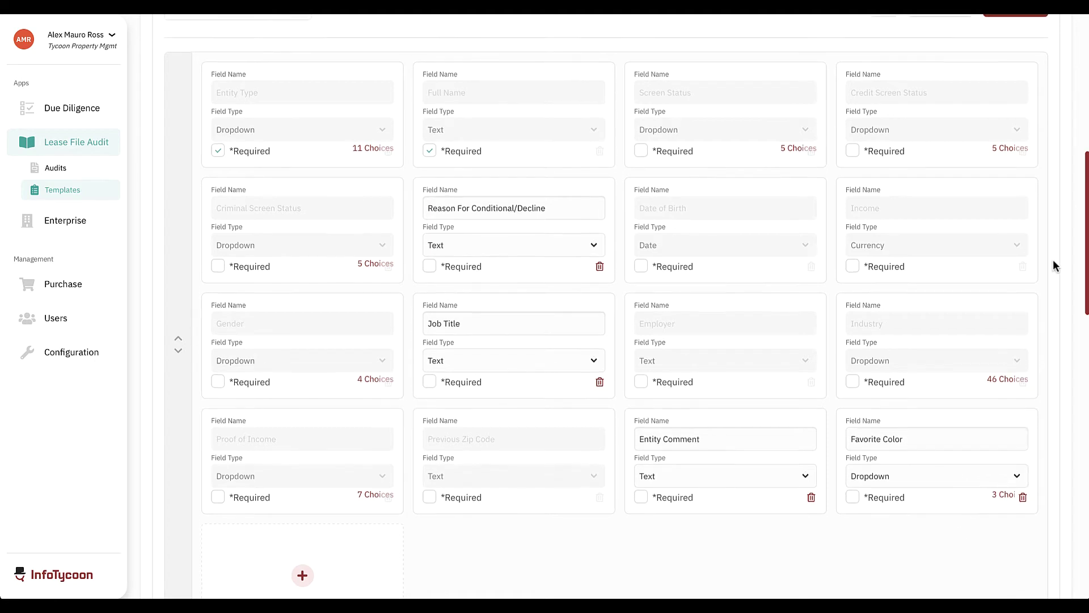
click(1015, 108)
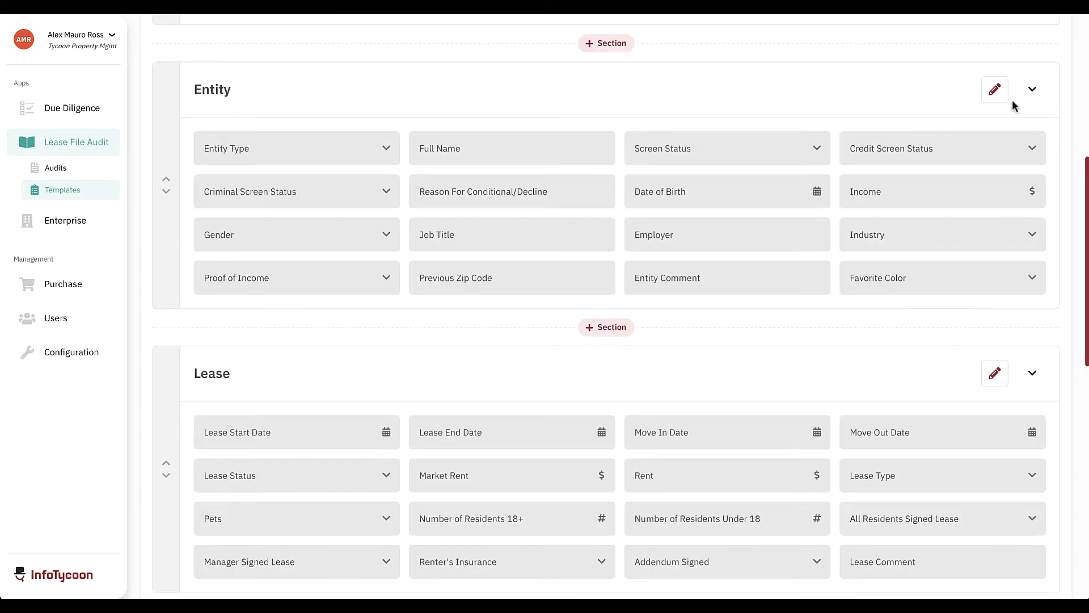
scroll(952, 312, down, 4)
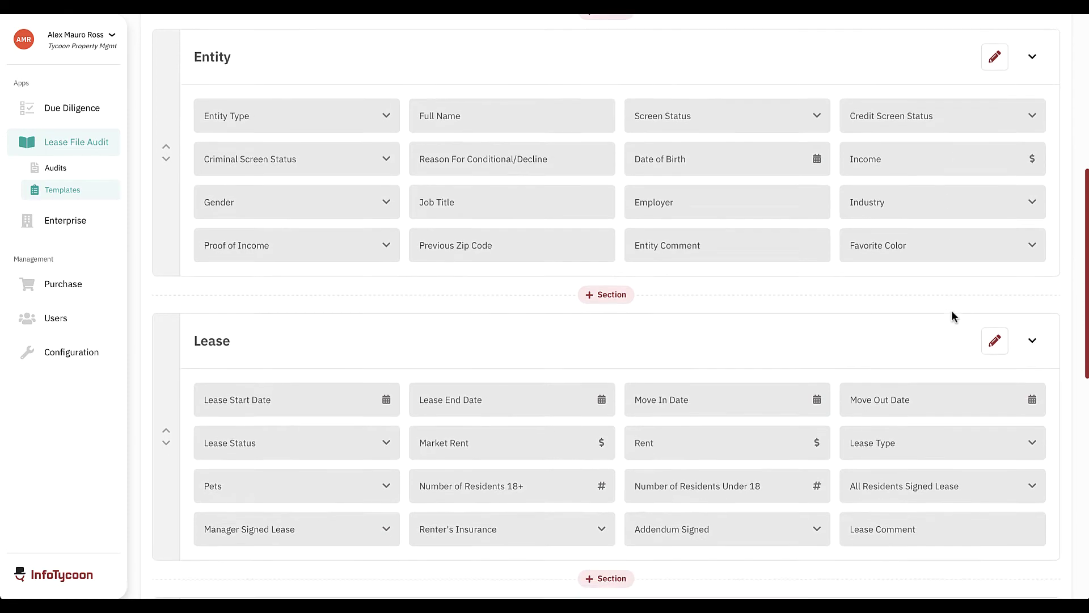
scroll(952, 312, down, 3)
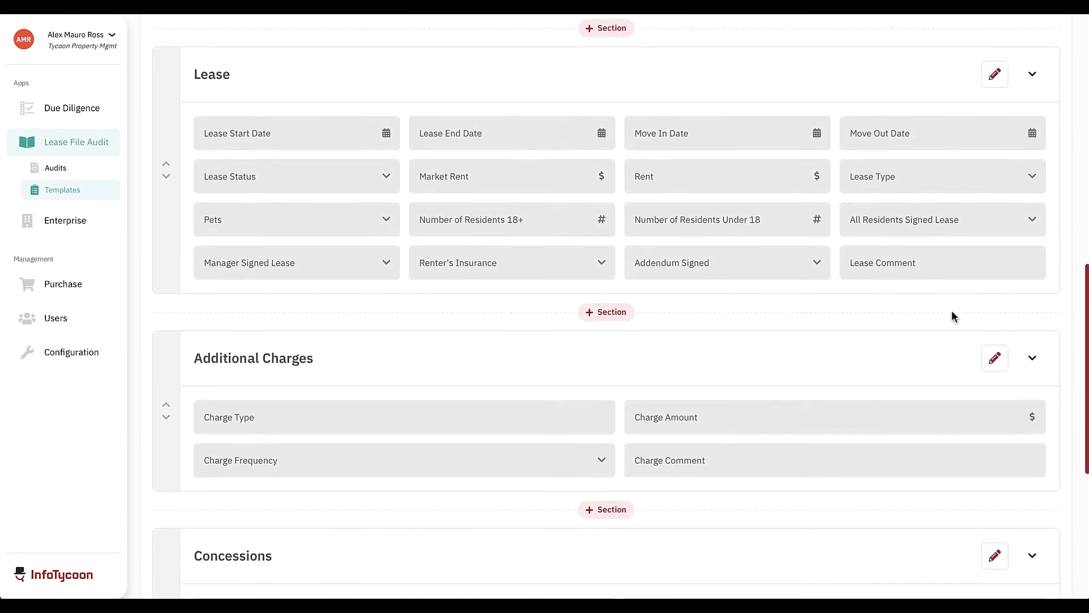
scroll(951, 311, down, 4)
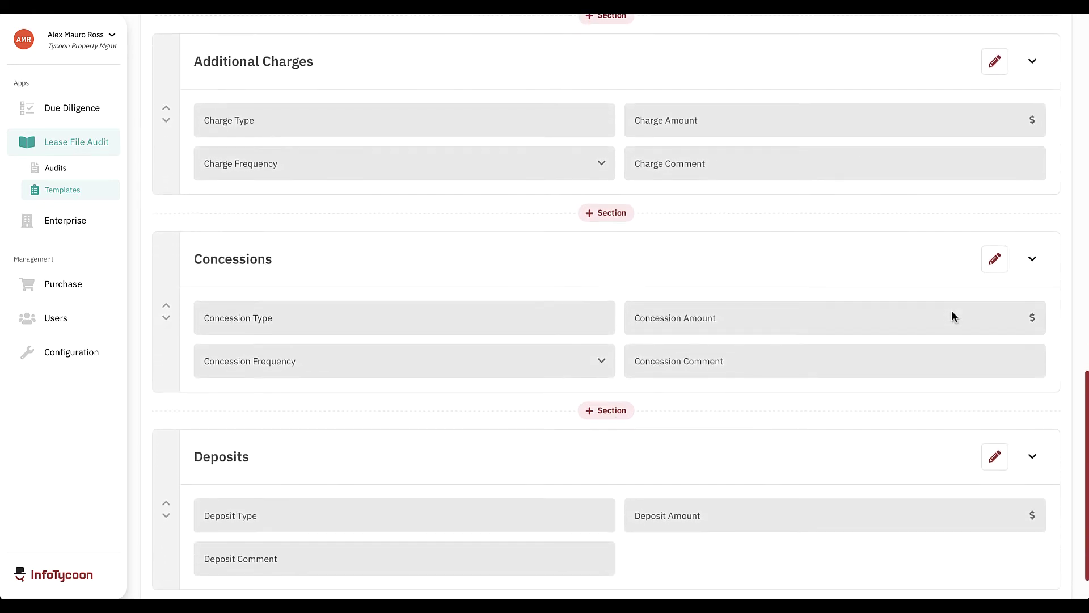
scroll(952, 311, down, 1)
scroll(951, 311, up, 1)
scroll(952, 311, up, 7)
scroll(951, 310, up, 7)
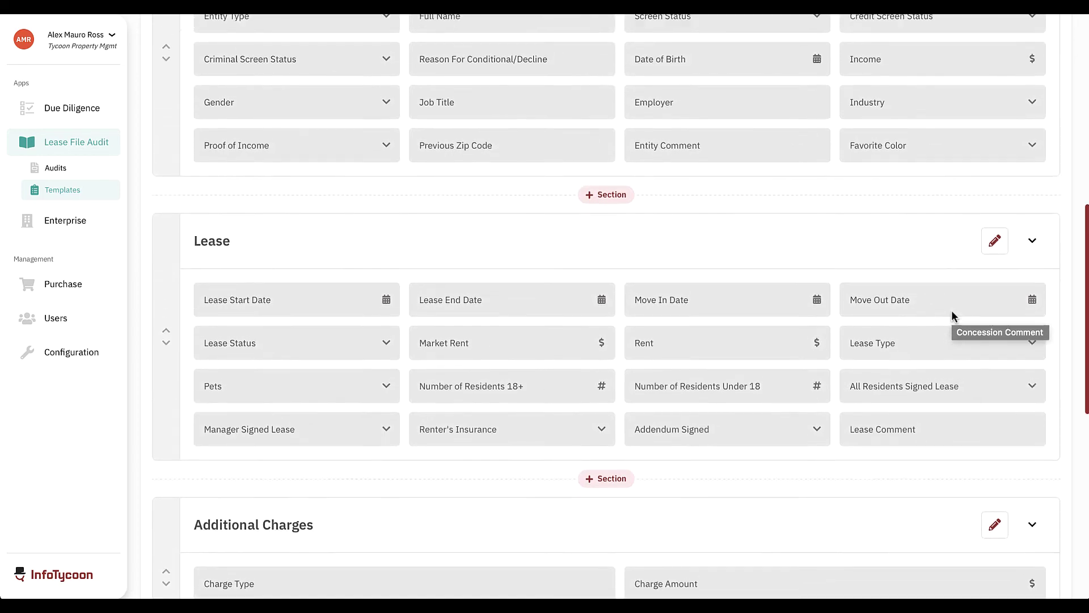
scroll(951, 310, up, 3)
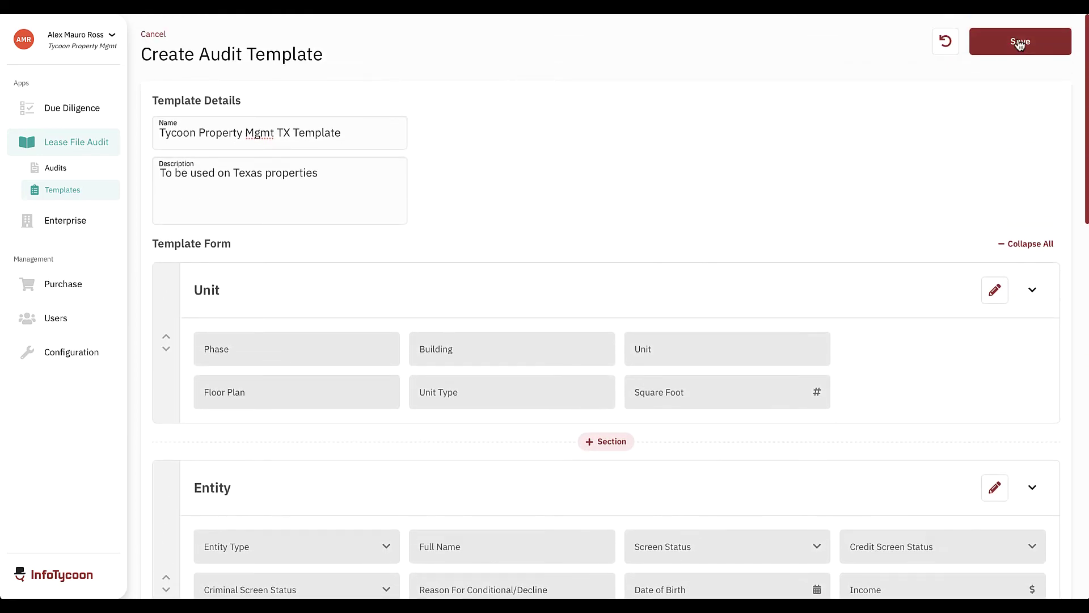
Step: Save the Tycoon Property Mgmt TX Template and return to the Lease File Audits list
click(1020, 43)
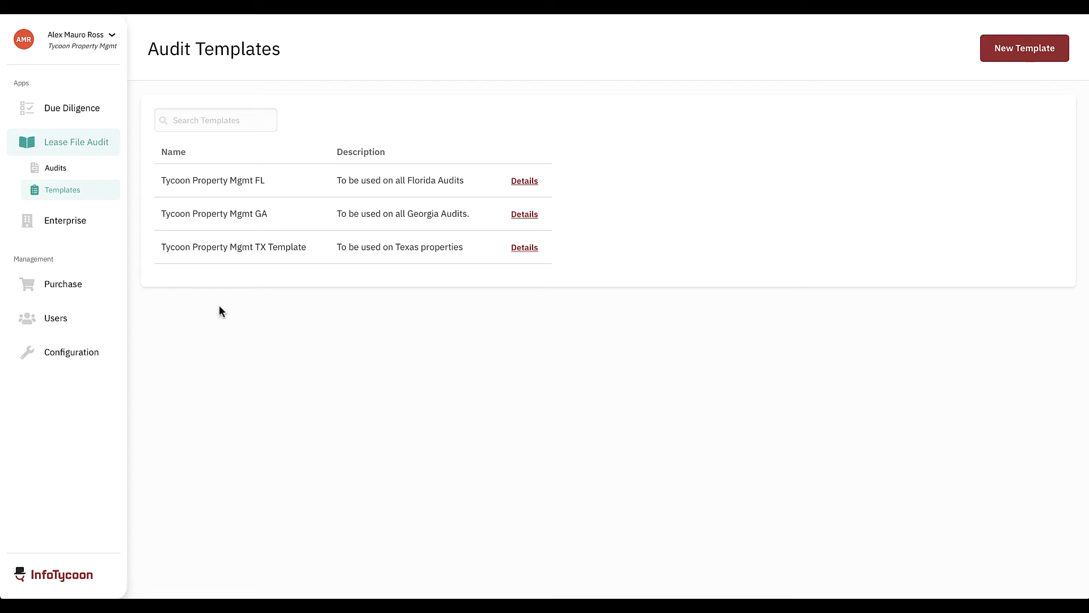
click(59, 168)
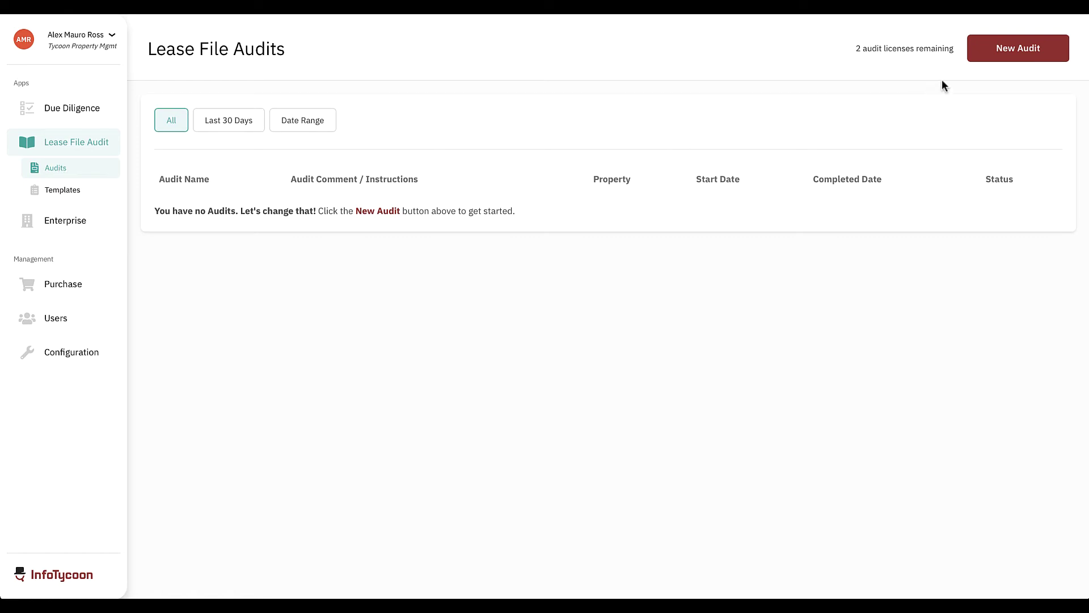
Step: Start a new audit named 'Main Street Apts LFA' with start date 06/16/2020
click(1016, 49)
click(526, 199)
text(Main Street Apts LFA)
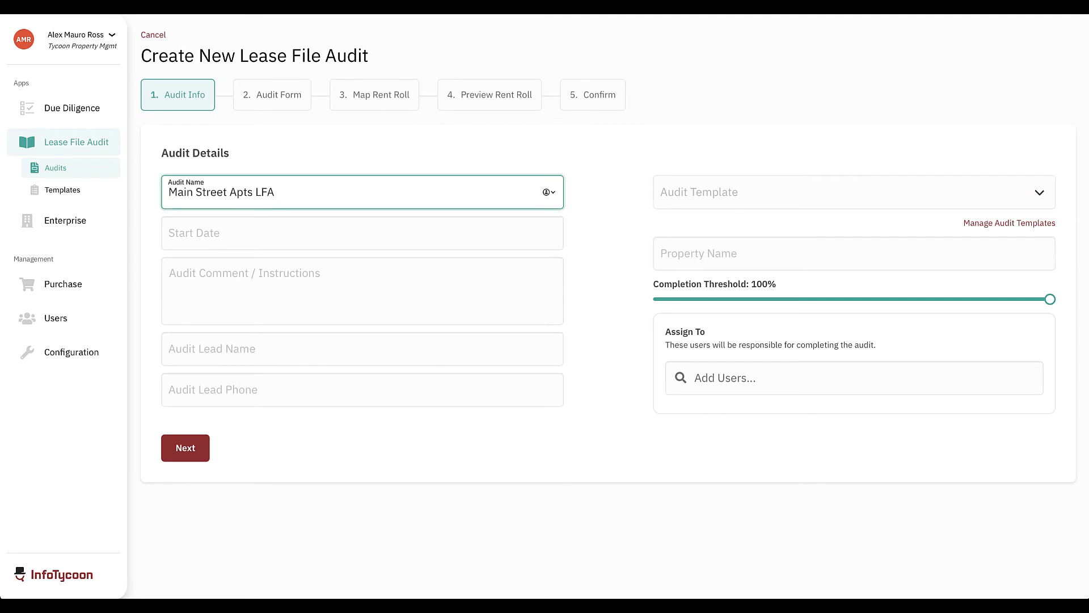
click(452, 220)
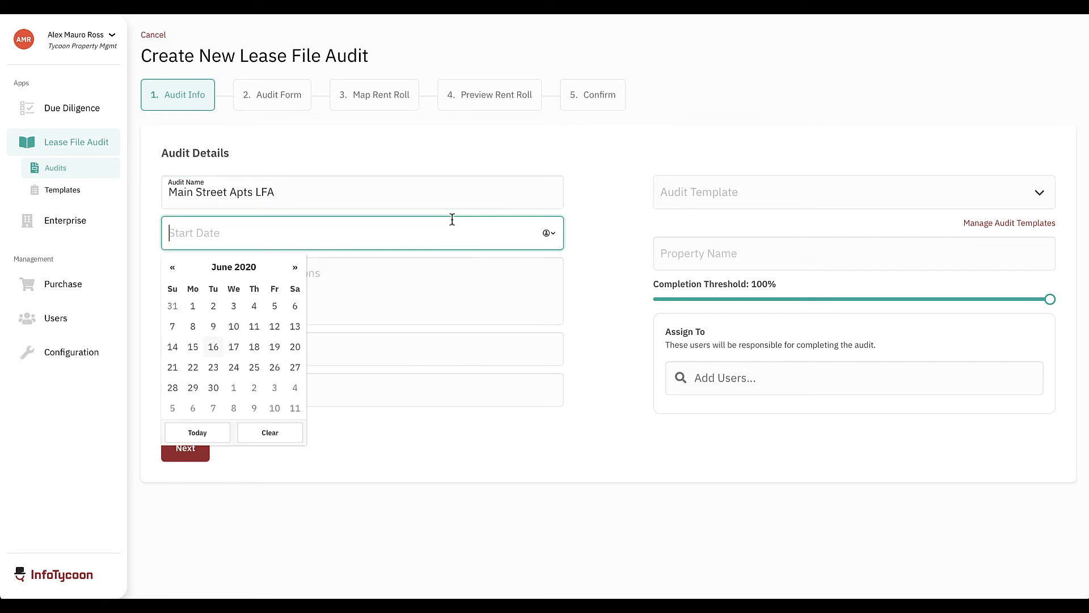
click(213, 347)
Step: Paste the contact-for-questions comment and autofill the audit lead's name and phone number
click(271, 281)
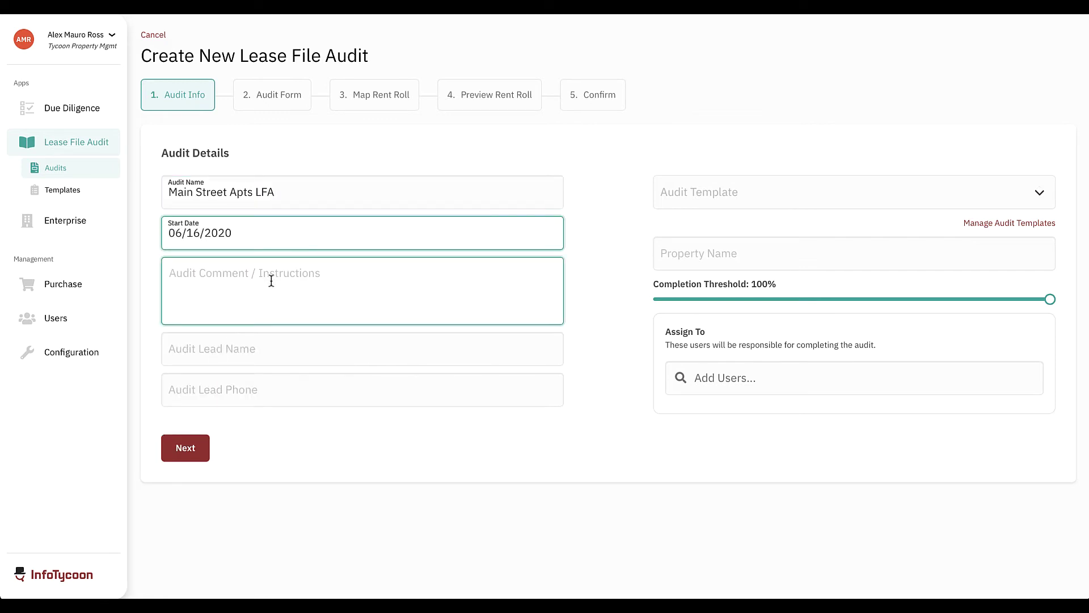
text(Contact Jane Smith with any questions (321)555-1234.)
click(243, 355)
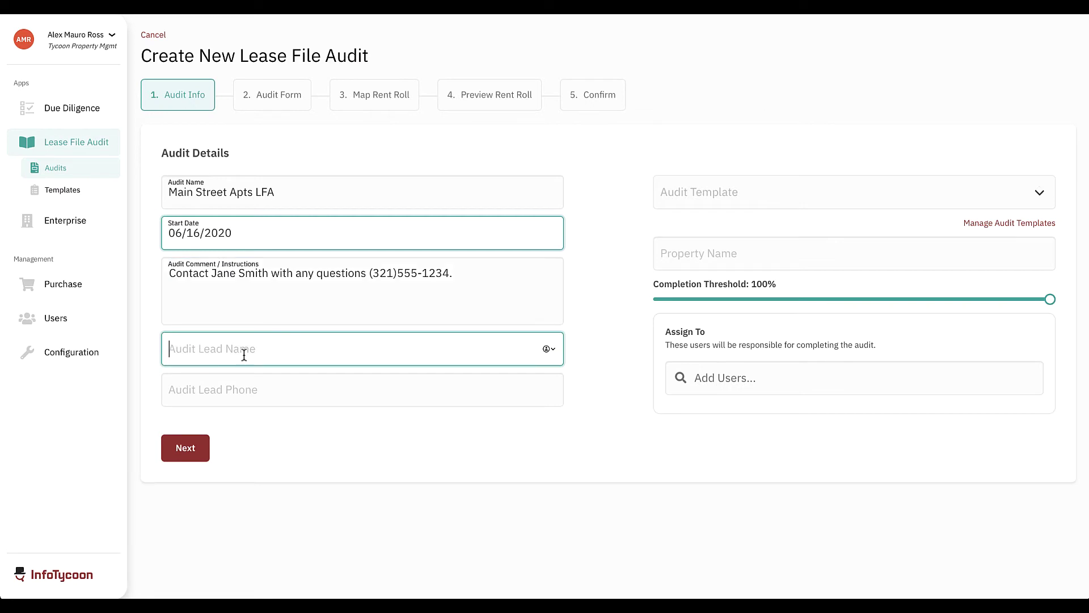
key(Down)
key(Return)
key(Tab)
key(Down)
key(Return)
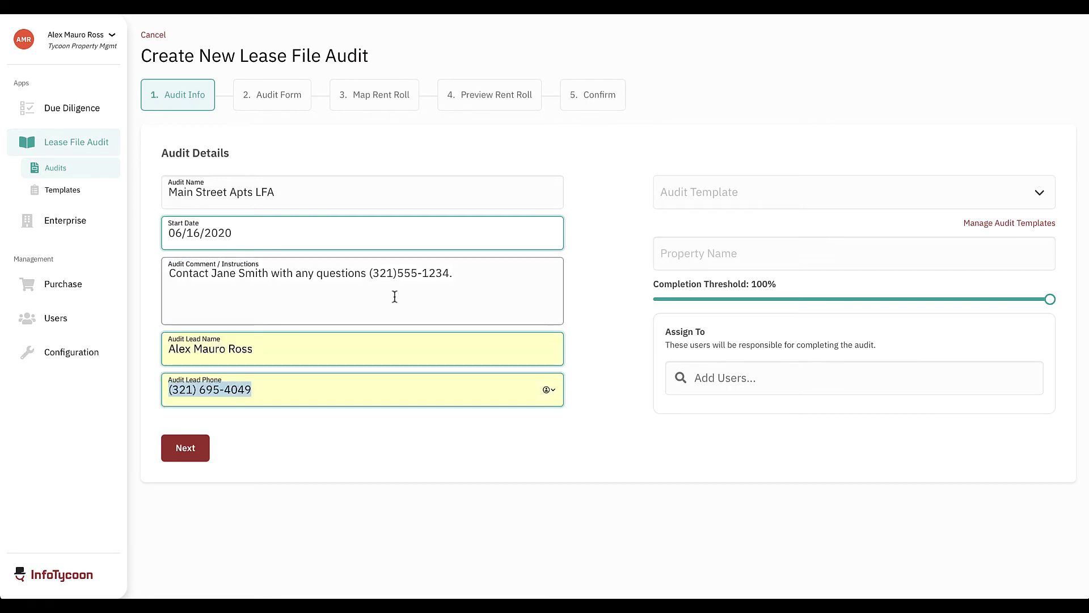
click(747, 193)
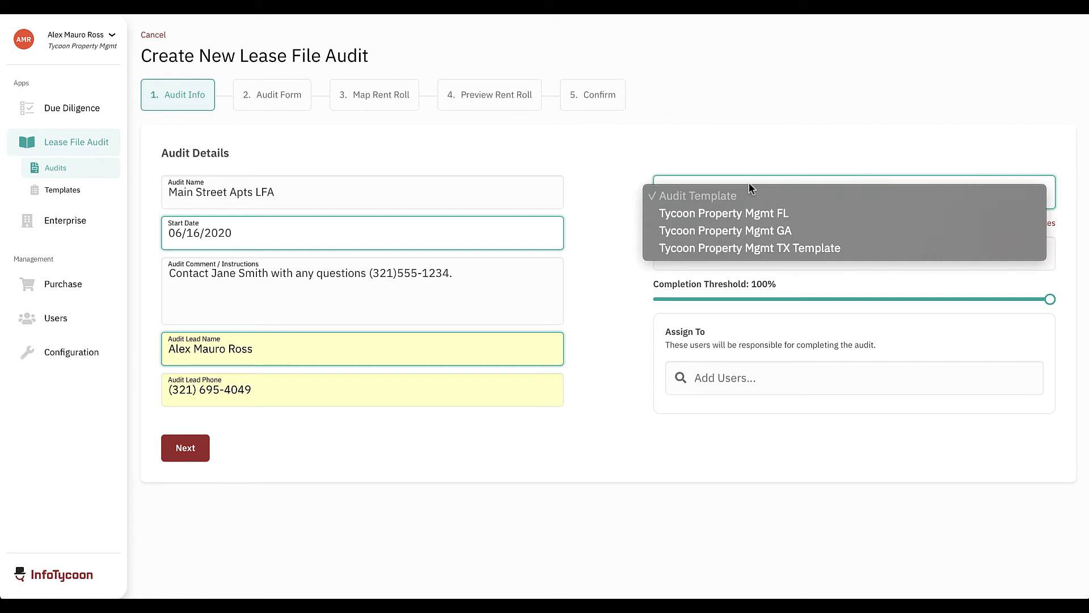
Step: Base the audit on the Tycoon Property Mgmt TX Template for property 'Main Street Apts'
click(778, 248)
click(722, 259)
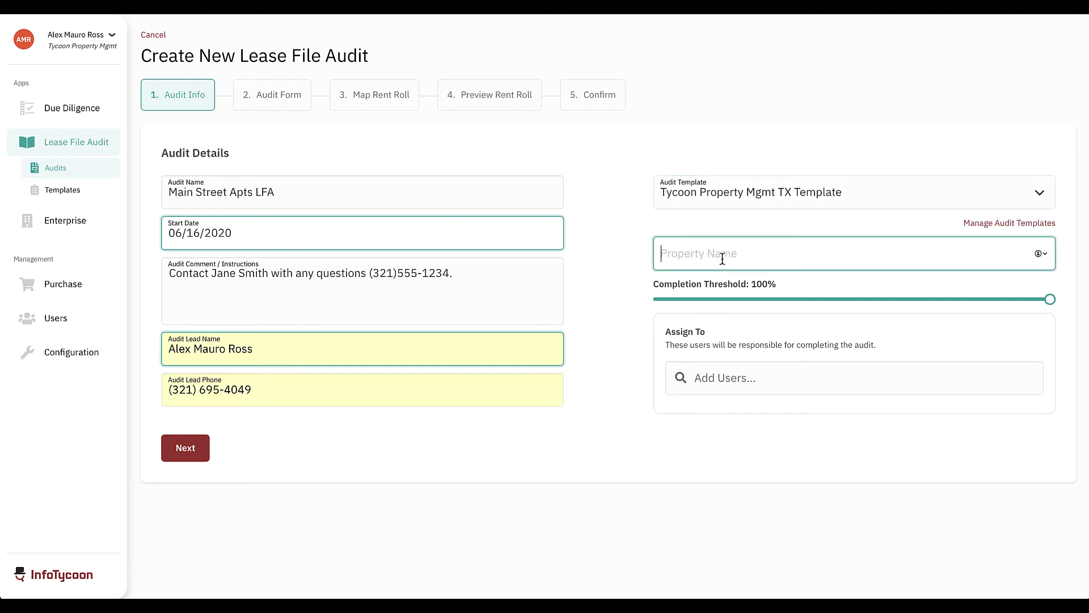
text(Main Street Apts)
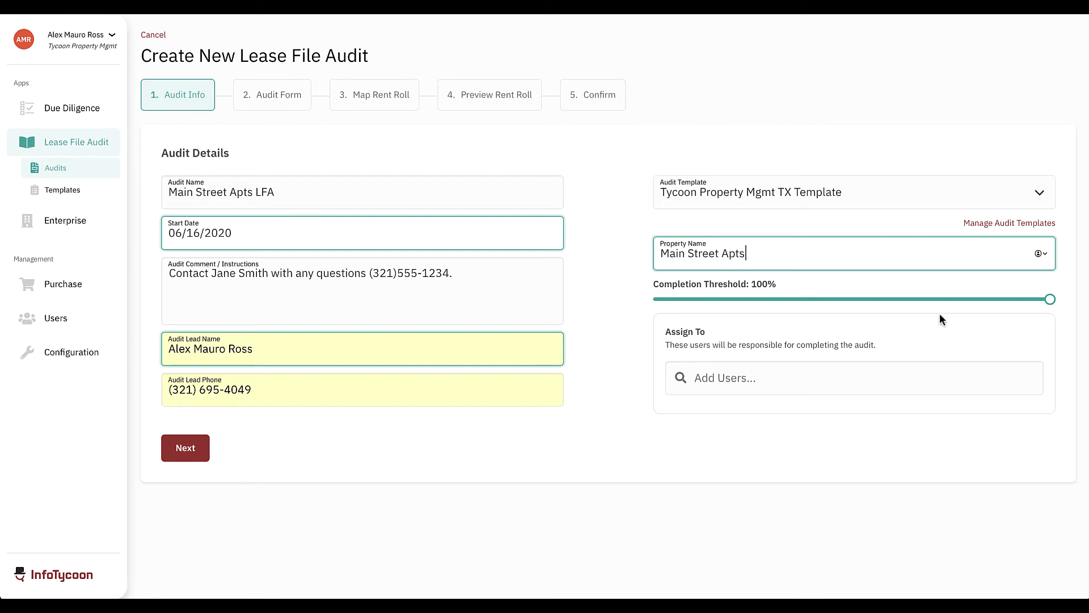
Step: Set the completion threshold to 75%, assign the audit lead, and continue to the form
drag(1050, 299, 969, 316)
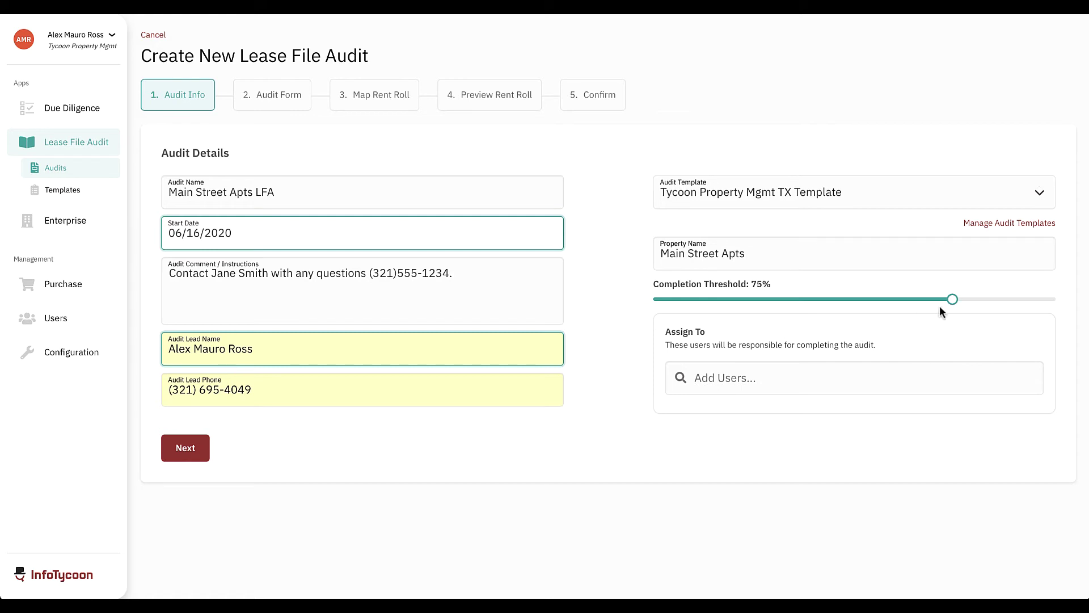
click(750, 378)
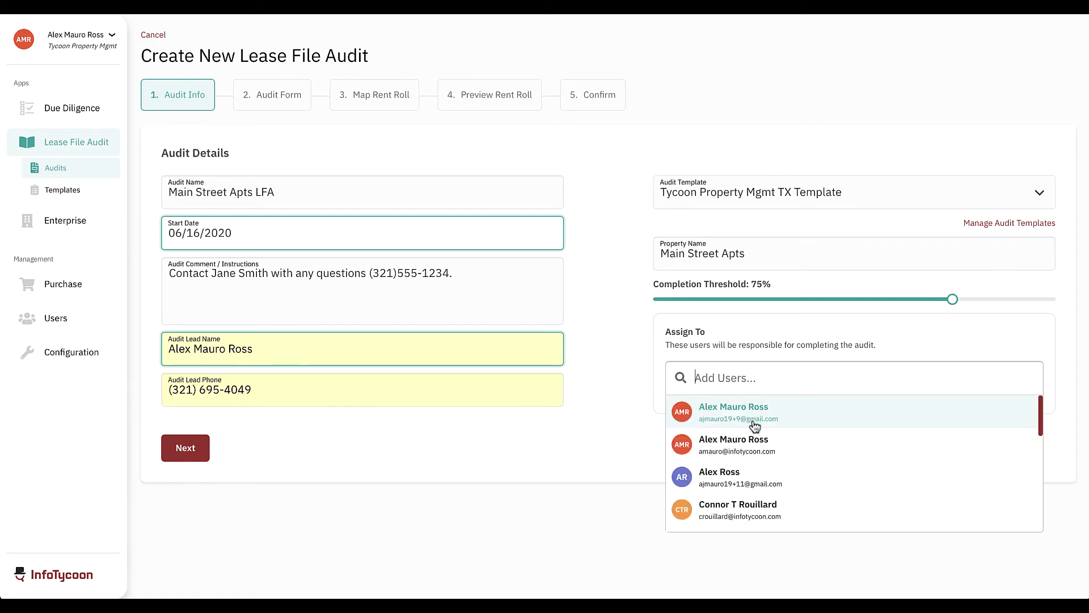
click(757, 451)
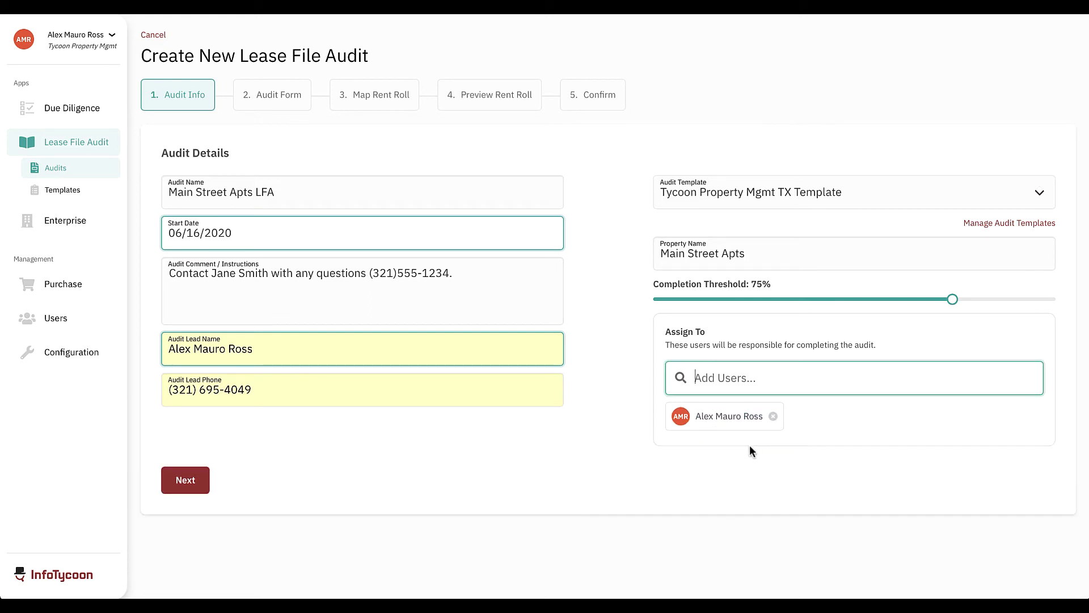
click(194, 481)
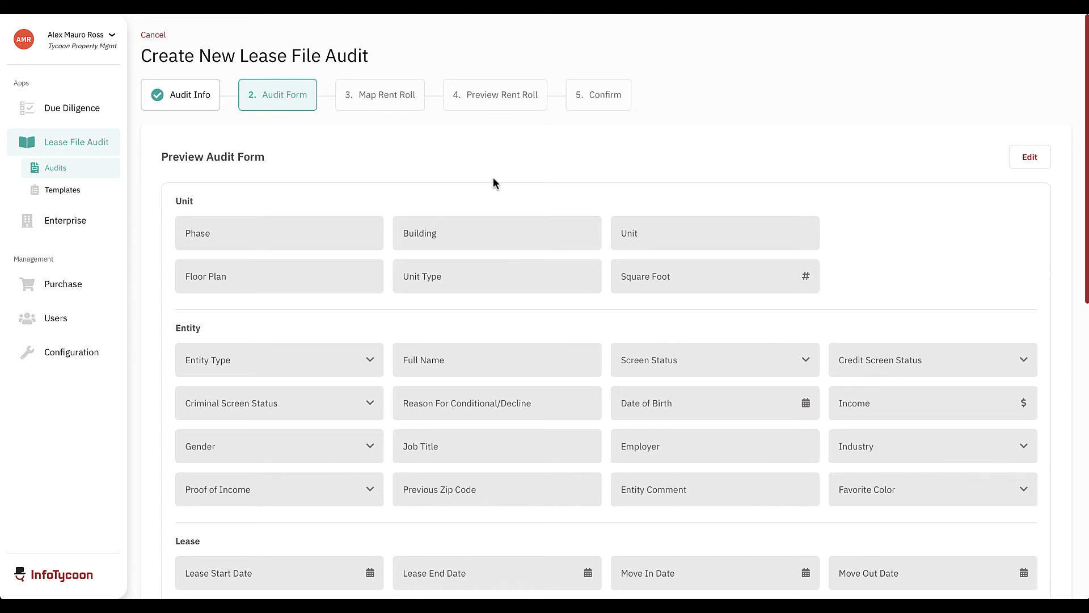
Step: Review the preview audit form fields from Unit down to Deposits
scroll(493, 183, down, 10)
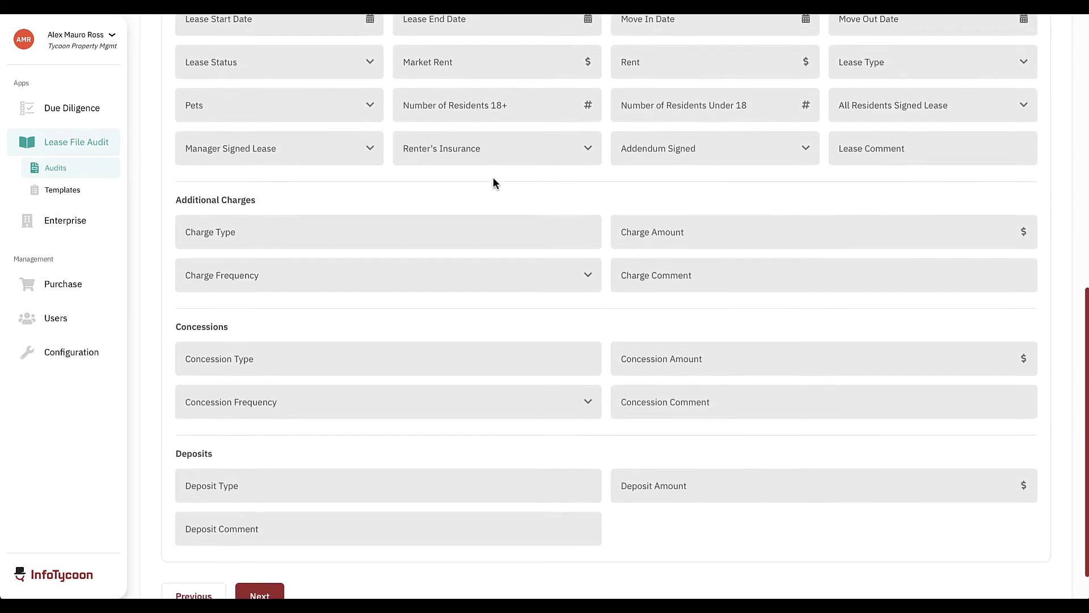
scroll(492, 182, down, 1)
Step: Load the Main Street Apts rent roll, keeping Floorplan mapped to Floor Plan, then preview it
click(271, 555)
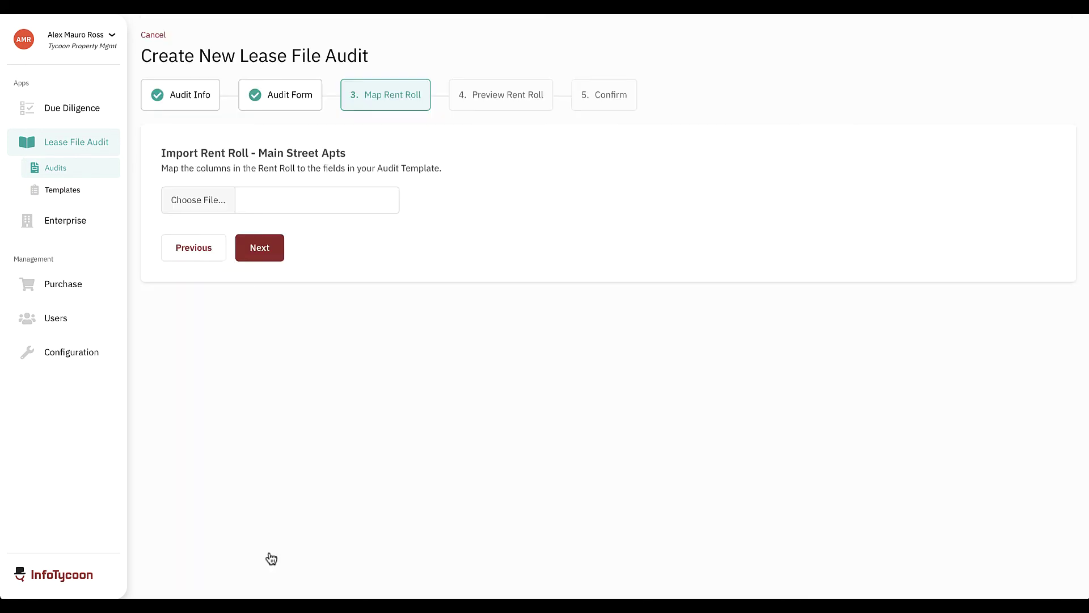
click(203, 211)
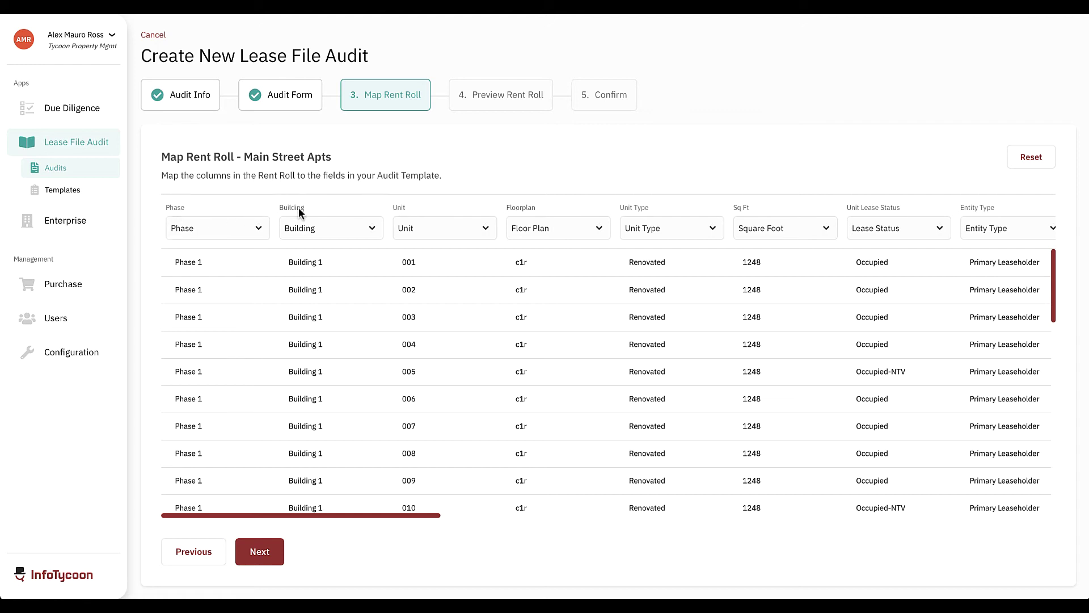
click(573, 230)
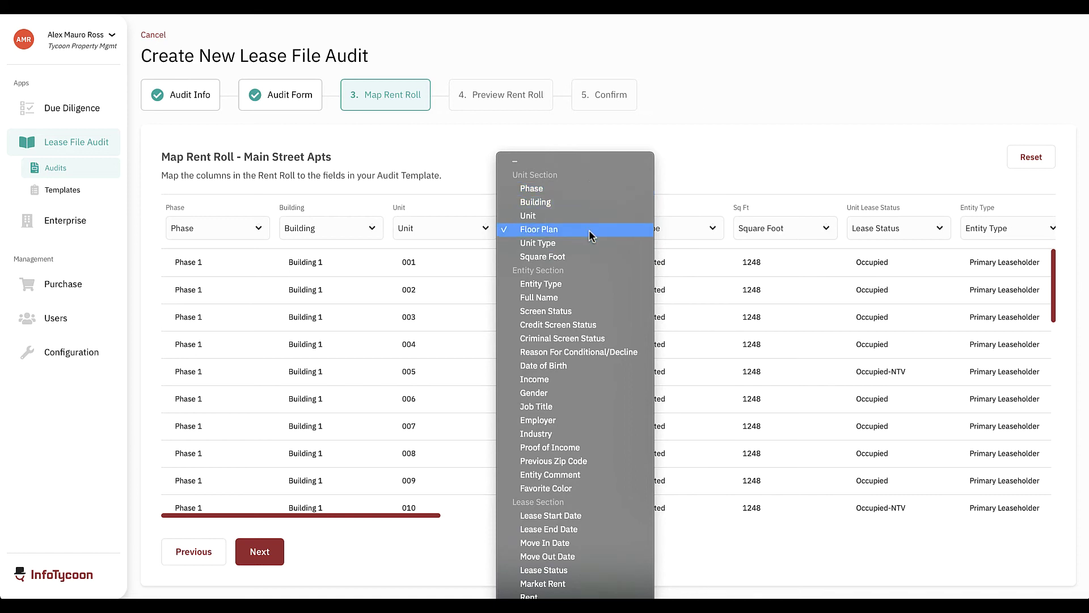
click(753, 165)
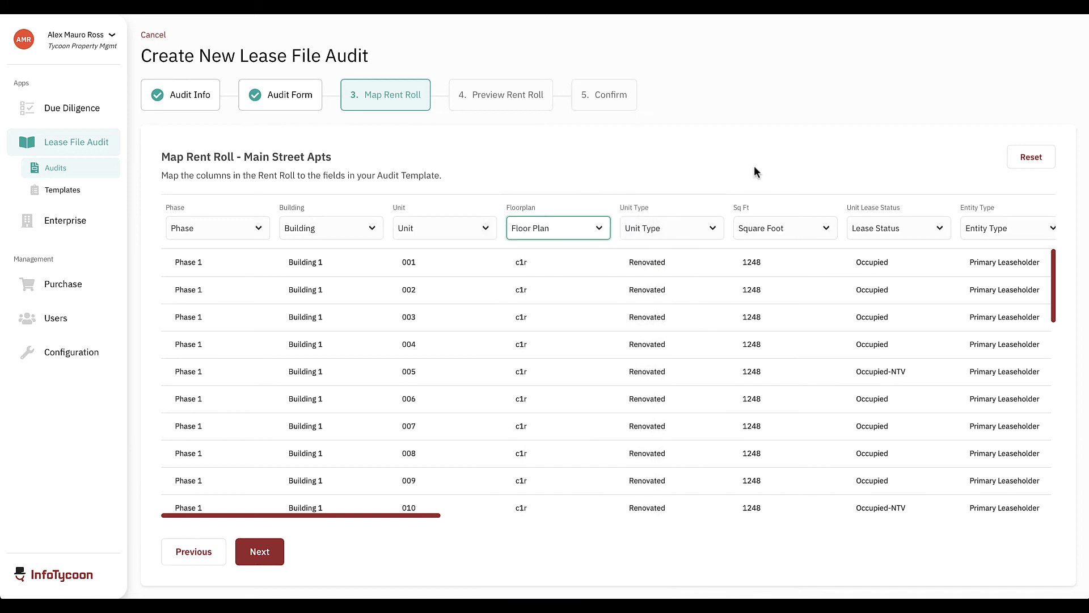
click(262, 552)
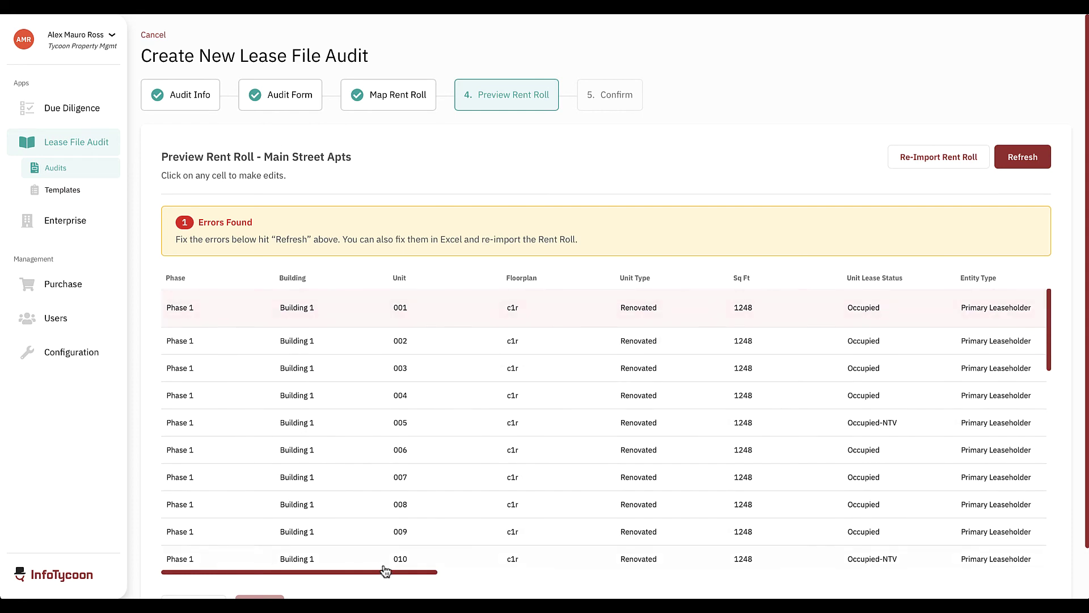
Step: Scroll the preview table right to reveal the invalid Lease Start 2/30/2020 error
drag(380, 571, 715, 570)
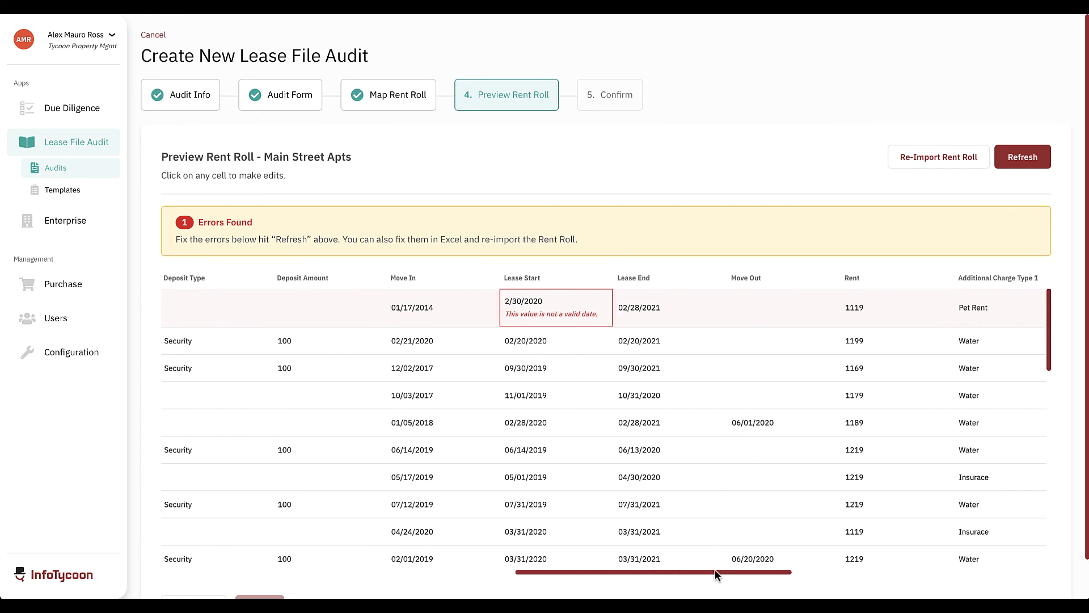
Step: Correct the first row's Lease Start Date to 02/28/2020 and save it
click(585, 314)
click(515, 307)
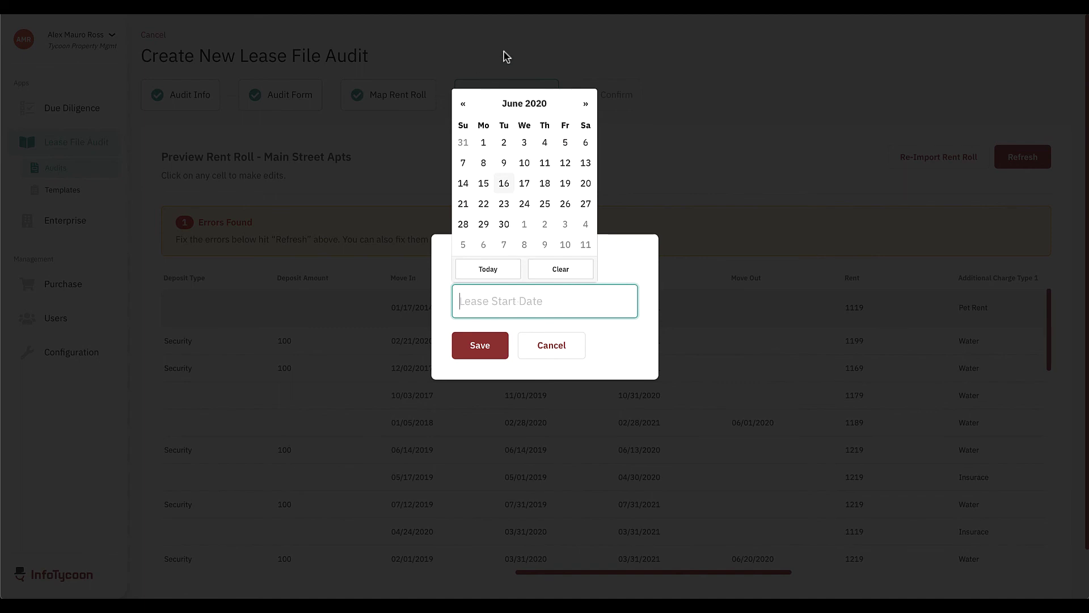
text(02)
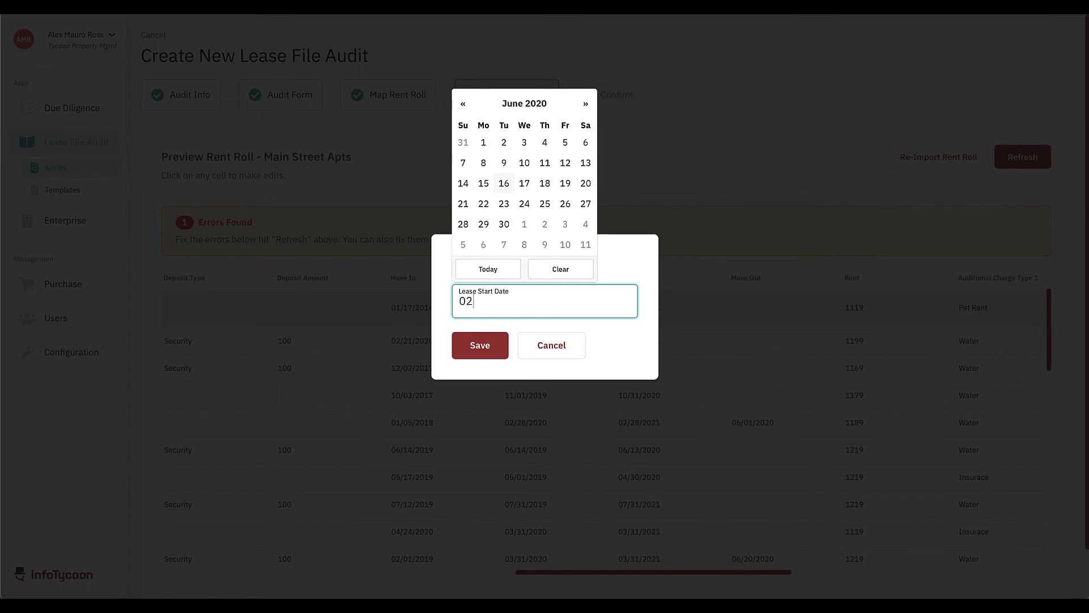
text(/28/2020)
click(491, 351)
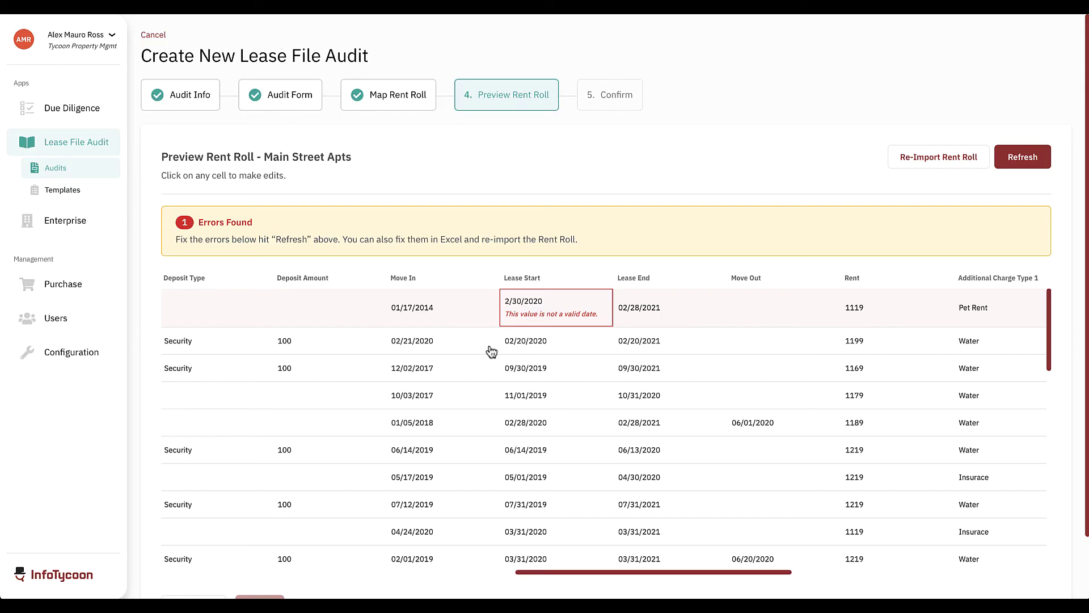
Step: Refresh the rent roll to clear the error and reach the 35-lease-file confirmation summary
click(1034, 162)
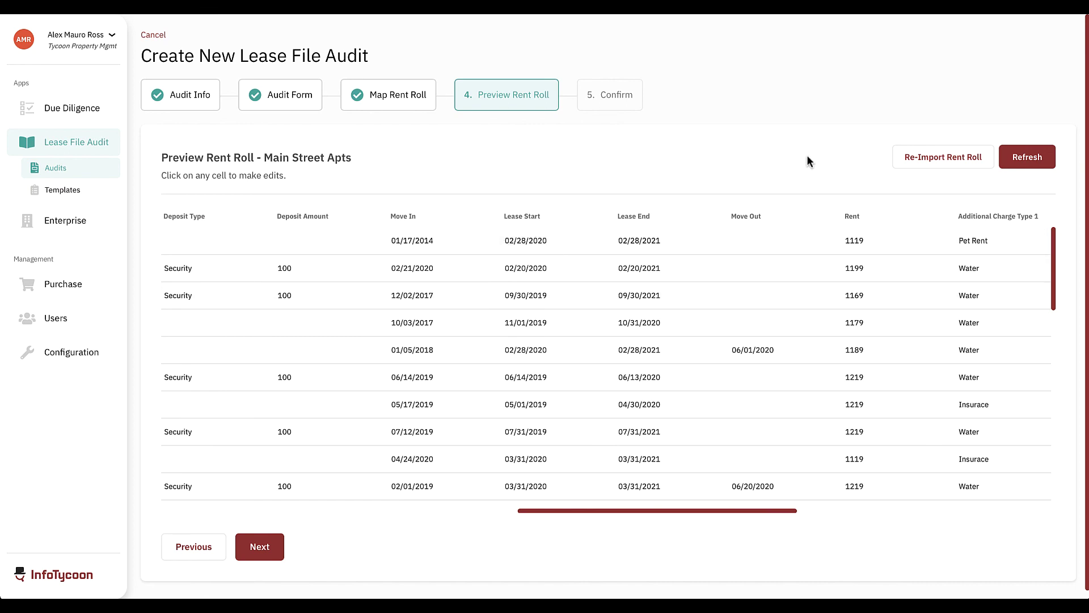
click(926, 160)
click(267, 549)
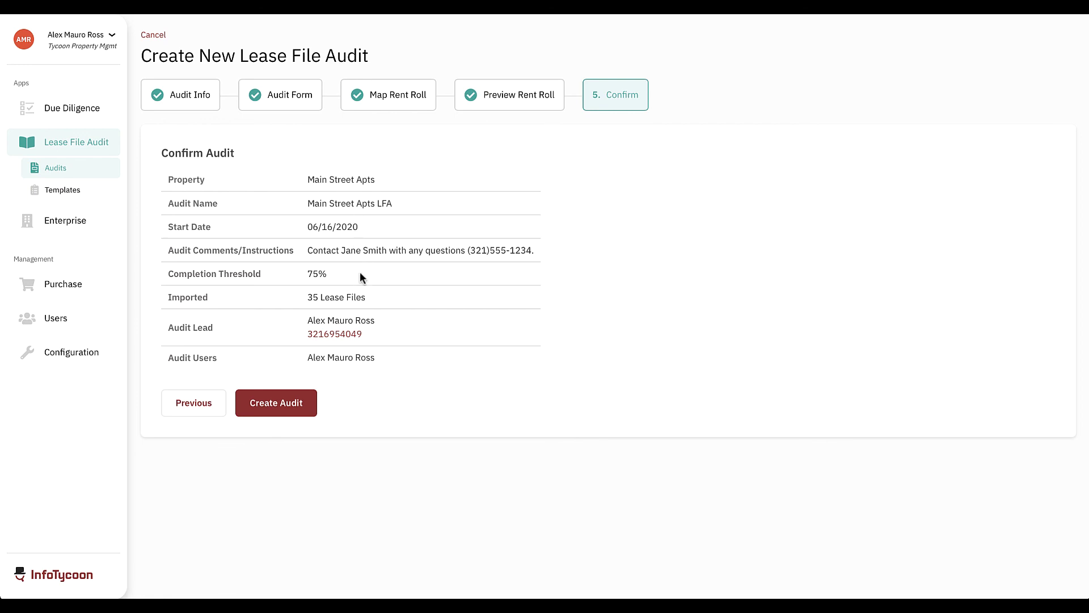
Step: Create the Main Street Apts LFA audit from the Confirm page
click(296, 407)
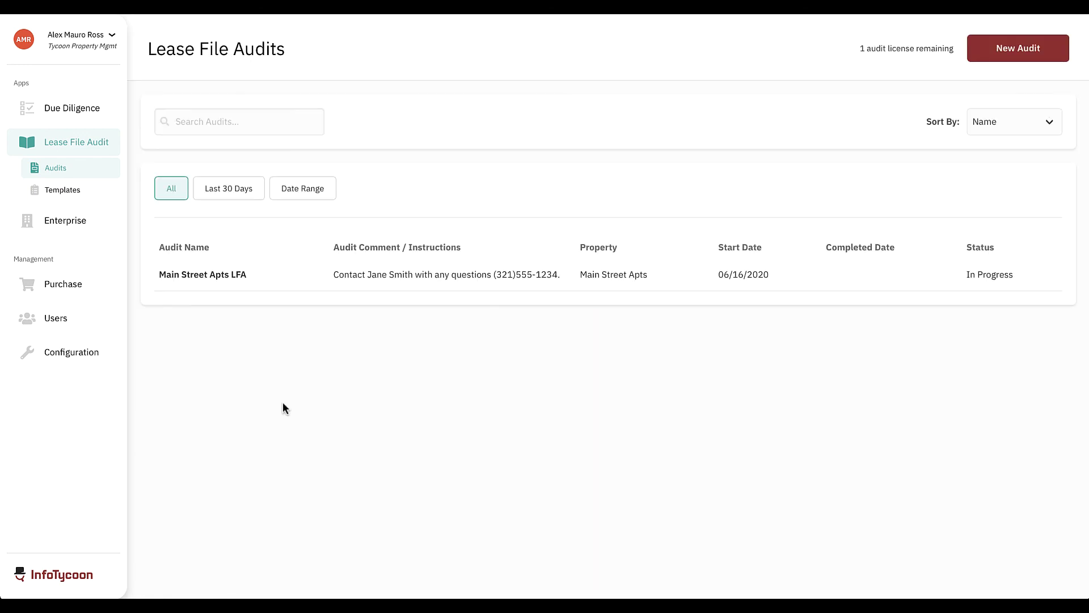